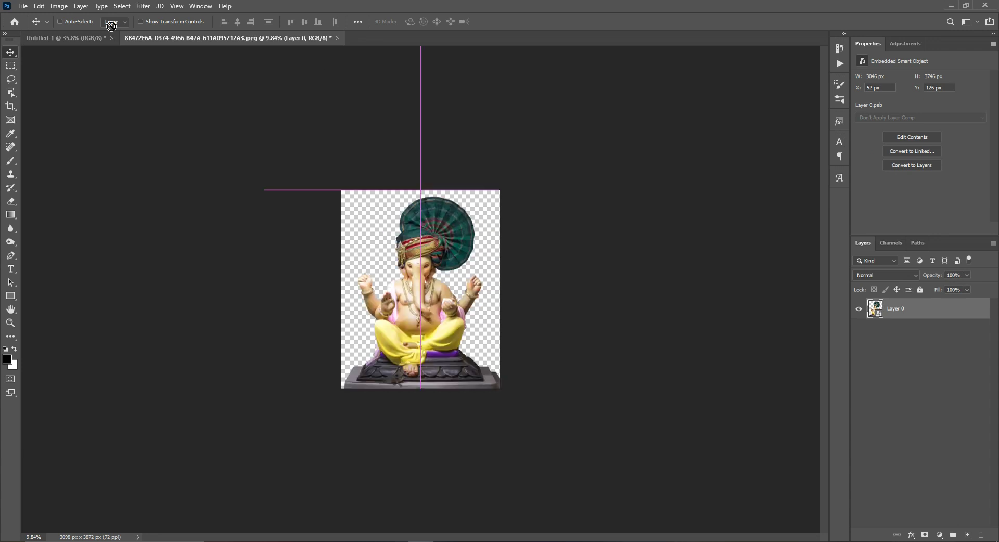
# Scale the Ganesha cutout layer to about 1659 × 2040 px and place it centred against the canvas's bottom edge.
pyautogui.scroll(-4, 557, 271)
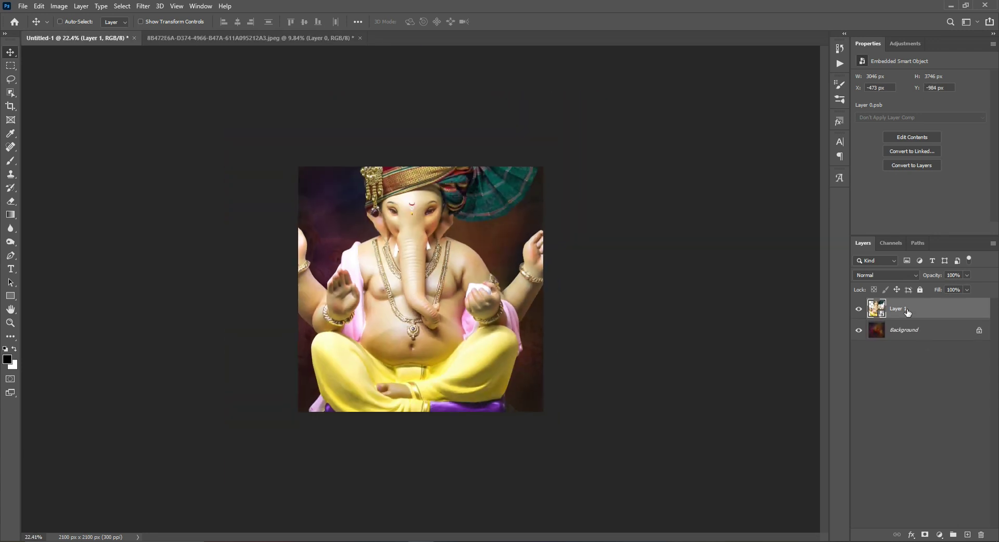
pyautogui.rightClick(905, 309)
pyautogui.click(458, 280)
pyautogui.scroll(-2, 527, 300)
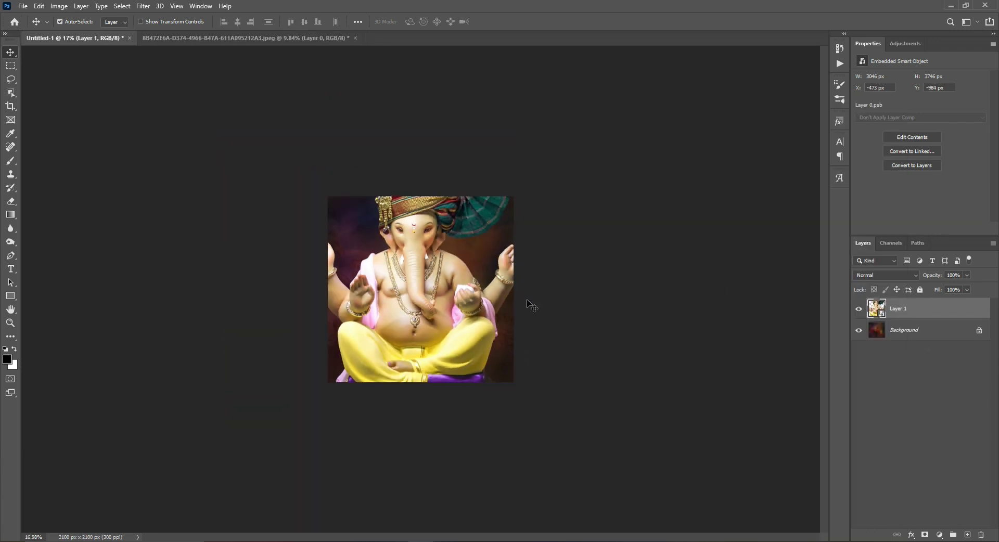
pyautogui.hotkey('ctrl', 't')
pyautogui.moveTo(420, 108); pyautogui.dragTo(420, 260)
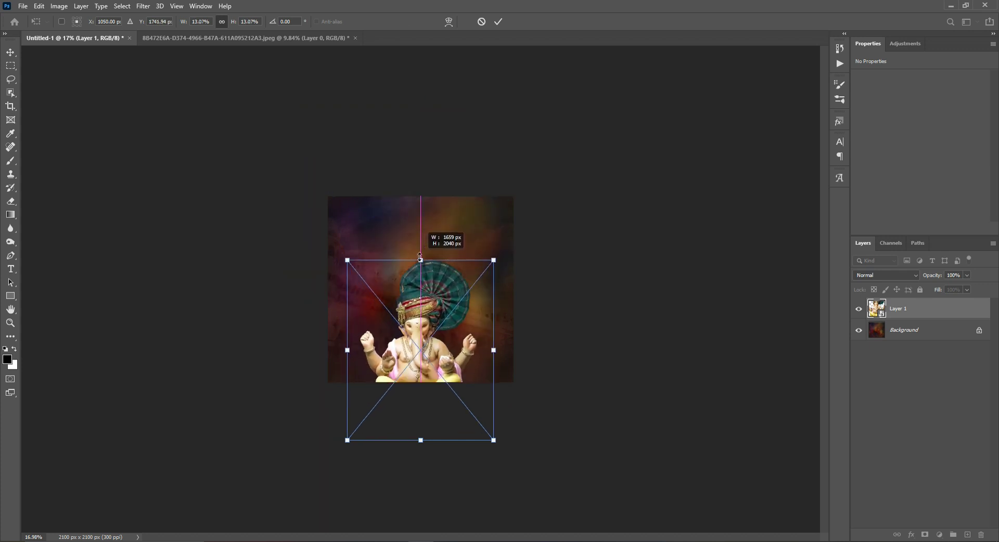
pyautogui.moveTo(436, 340); pyautogui.dragTo(434, 285)
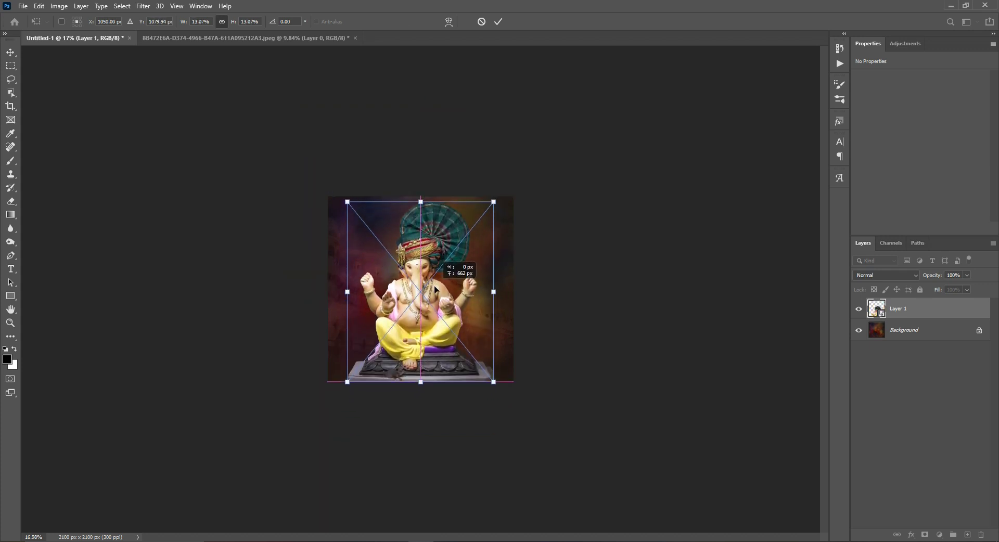
pyautogui.press('Return')
pyautogui.hotkey('ctrl', '+')
# Duplicate the Ganesha layer and softly erase the pedestal's lower edges on the rasterized copy with a 900 px Eraser.
pyautogui.hotkey('ctrl', 'j')
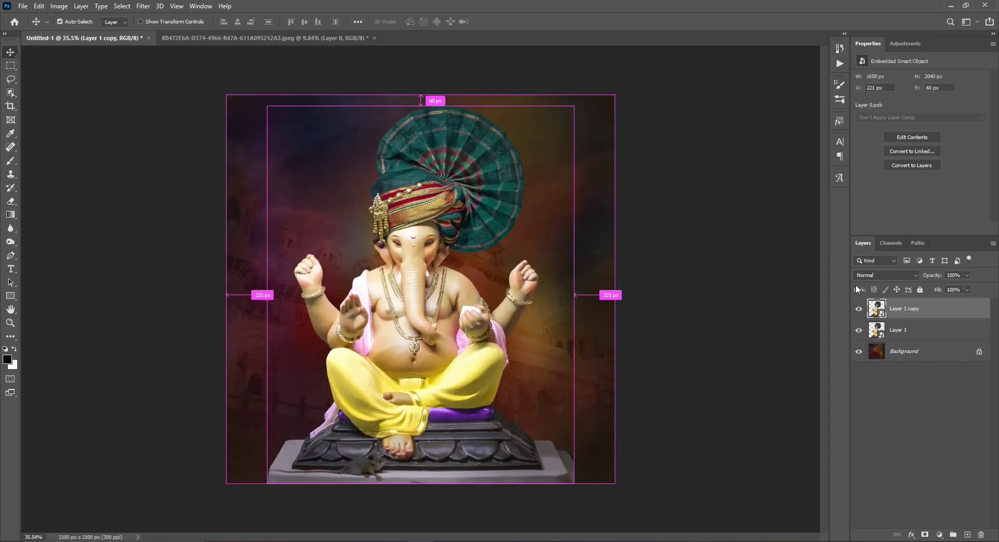
pyautogui.click(11, 201)
pyautogui.scroll(-2, 537, 329)
pyautogui.click(575, 393)
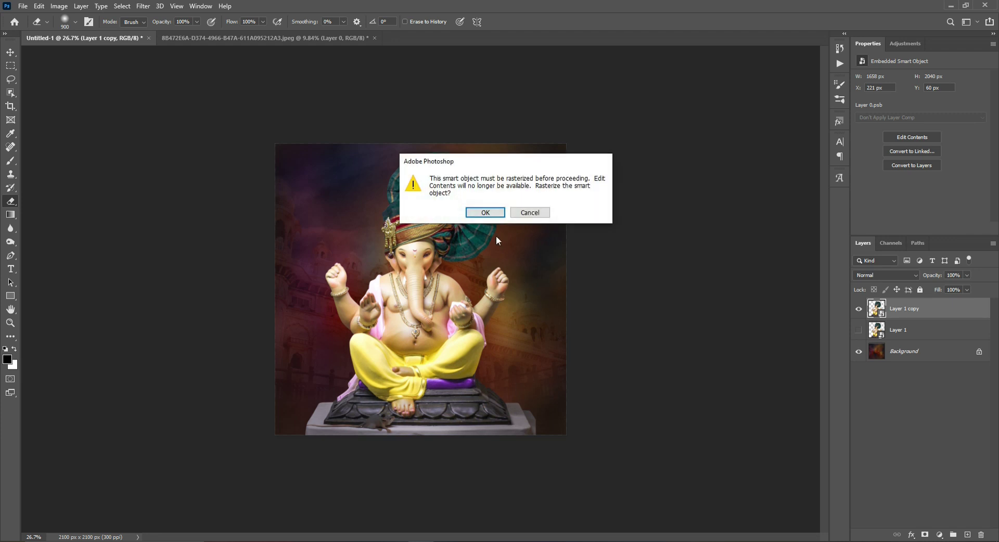
pyautogui.click(485, 212)
pyautogui.moveTo(572, 413)
pyautogui.mouseDown()
pyautogui.moveTo(528, 450)
pyautogui.moveTo(442, 474)
pyautogui.moveTo(266, 424)
pyautogui.mouseUp()
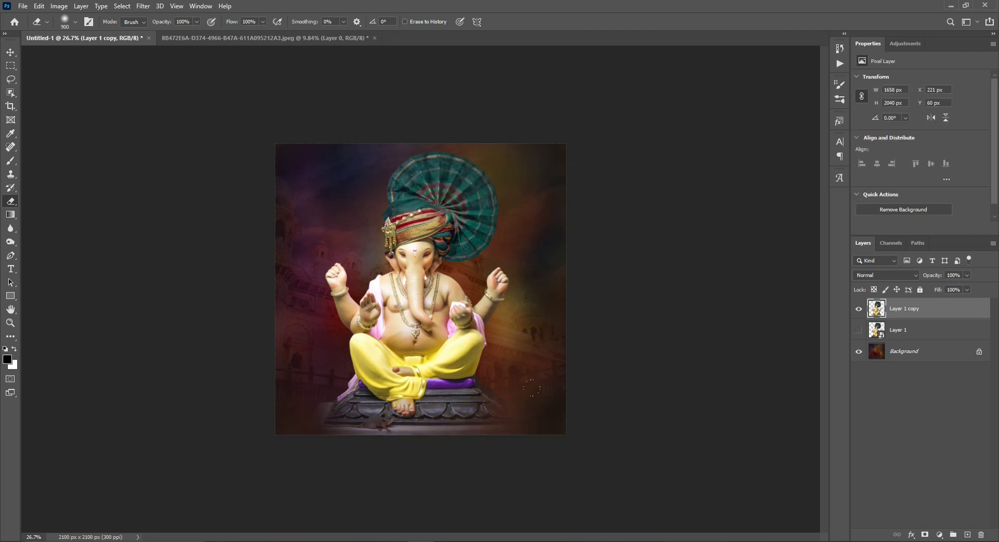
# Convert the erased copy to a smart object and scale it down to about 1237 × 1538 px, keeping its base at the canvas bottom.
pyautogui.rightClick(926, 311)
pyautogui.click(892, 247)
pyautogui.hotkey('ctrl', 't')
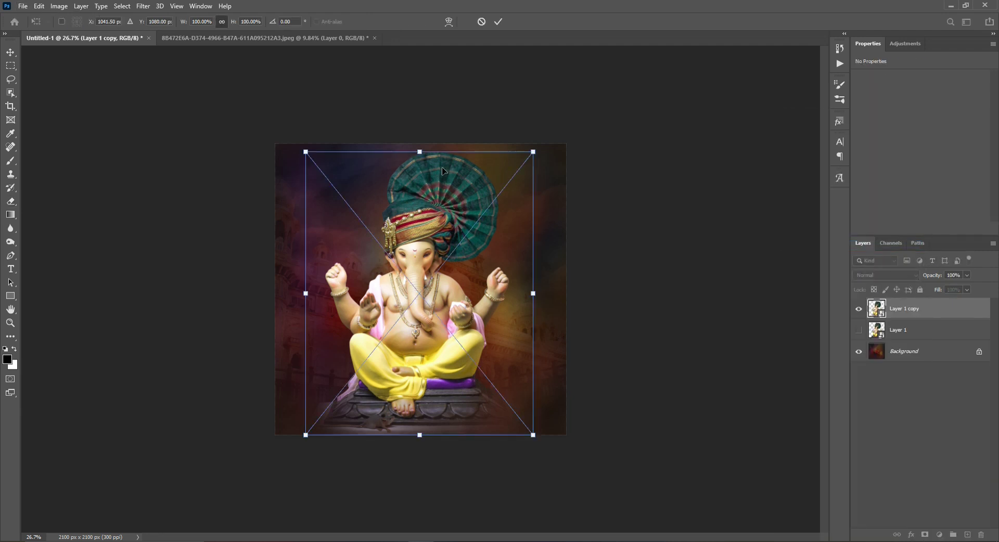
pyautogui.moveTo(422, 156); pyautogui.dragTo(423, 221)
pyautogui.press('Return')
pyautogui.press('e')
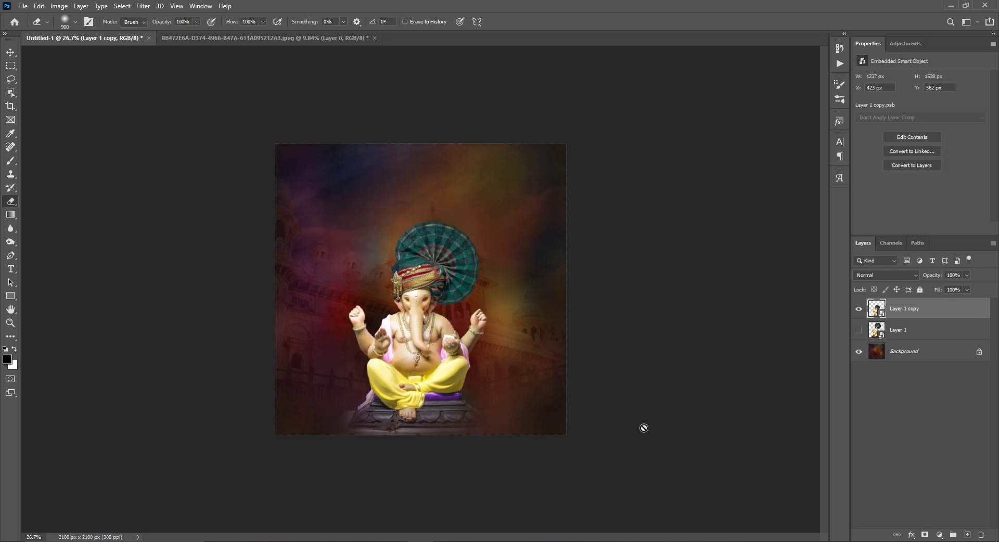
pyautogui.click(5, 57)
# Open the Camera Raw Filter on the Ganesha copy and apply the High Contrast & Detail preset.
pyautogui.scroll(9, 437, 308)
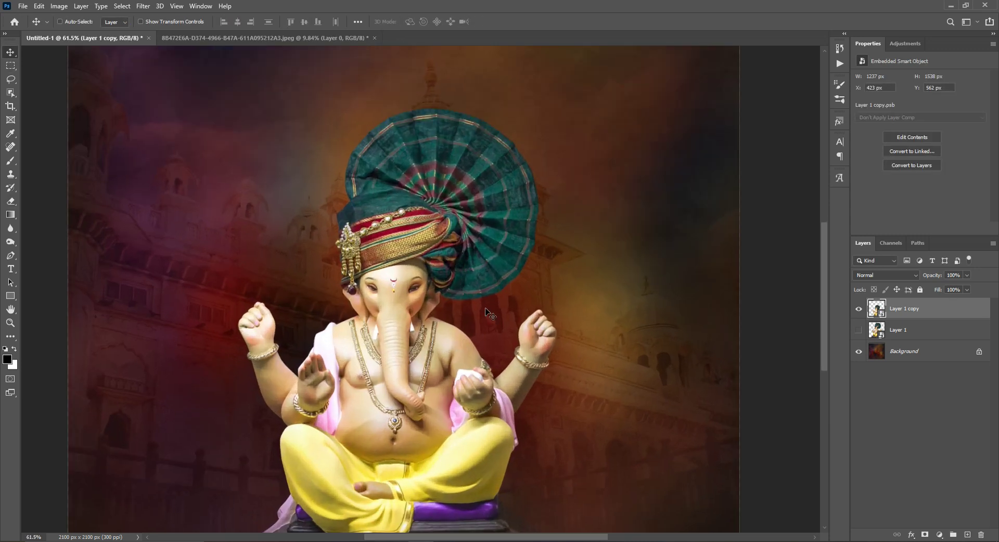
pyautogui.scroll(3, 486, 312)
pyautogui.scroll(-5, 486, 330)
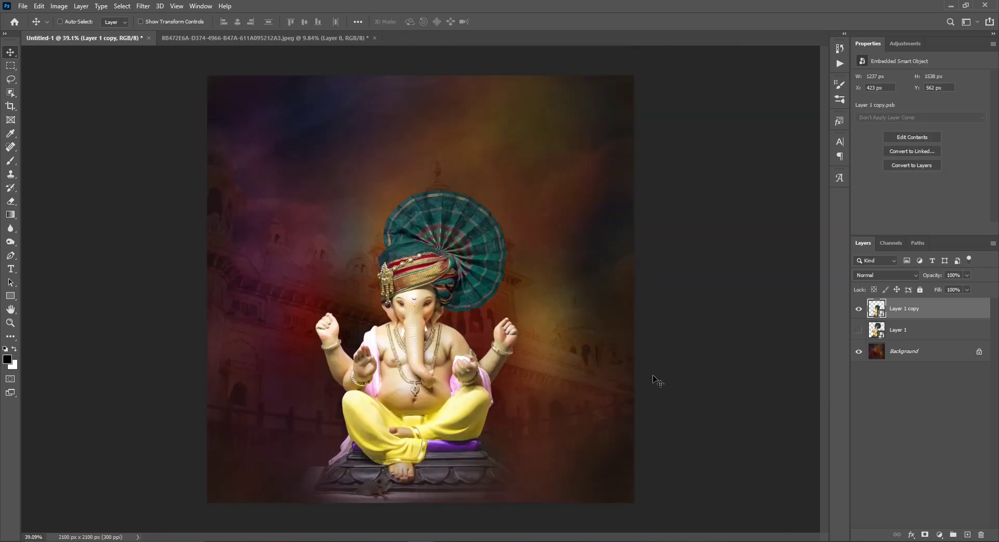
pyautogui.click(138, 7)
pyautogui.click(179, 68)
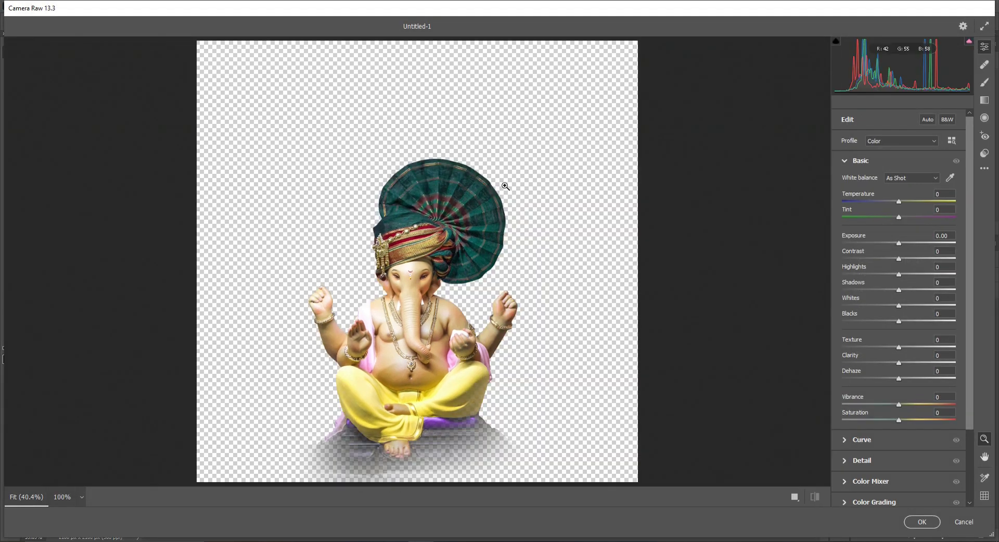
pyautogui.moveTo(425, 340); pyautogui.dragTo(617, 323)
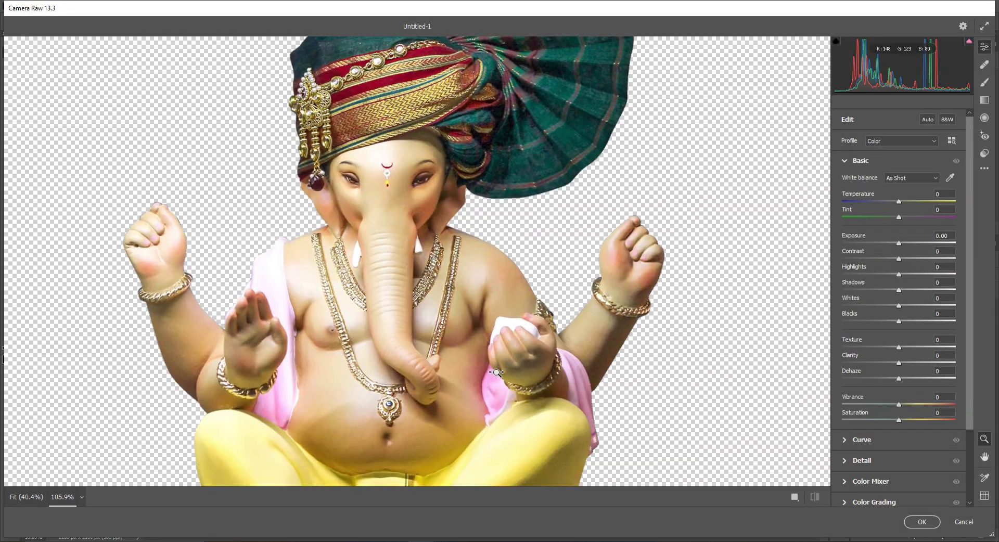
pyautogui.click(984, 153)
pyautogui.moveTo(970, 171); pyautogui.dragTo(977, 400)
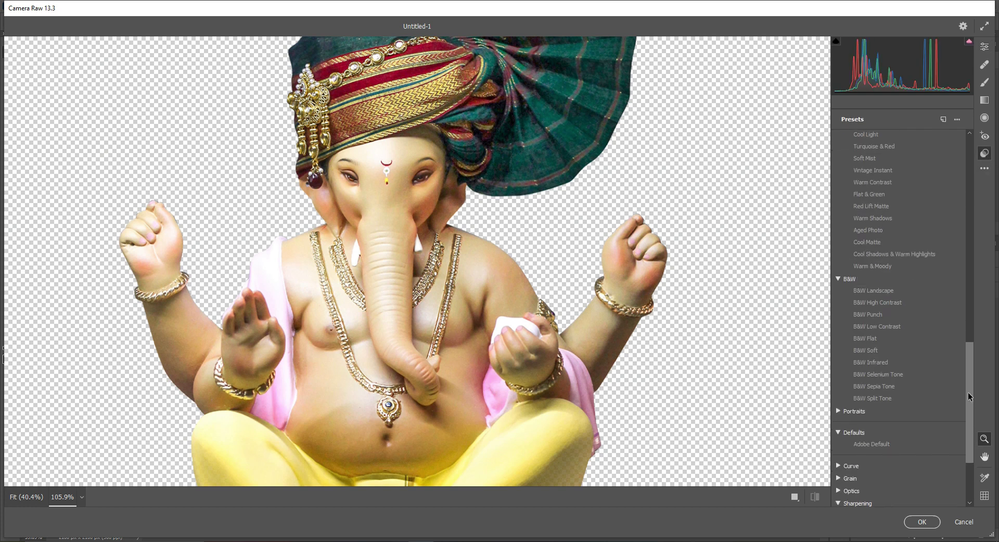
pyautogui.moveTo(970, 390); pyautogui.dragTo(977, 334)
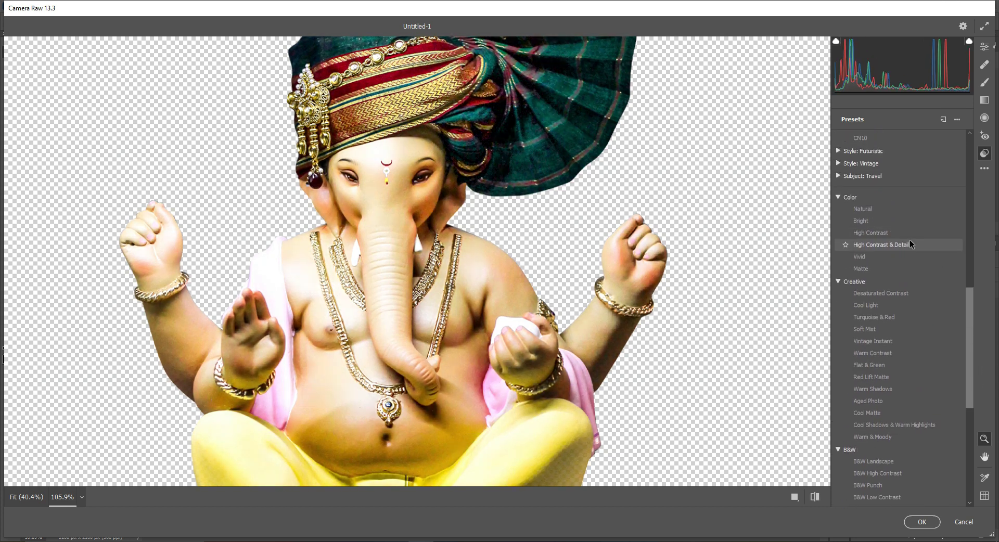
pyautogui.click(909, 241)
# Set the Camera Raw basic adjustments to Exposure +0.50, Clarity +100, Dehaze +27 and Texture +41.
pyautogui.click(984, 47)
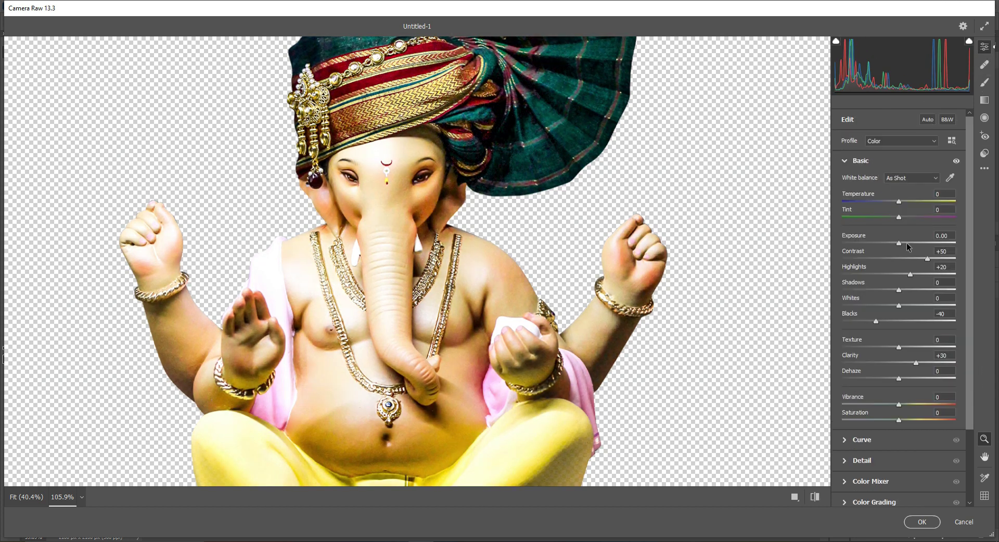
pyautogui.click(904, 243)
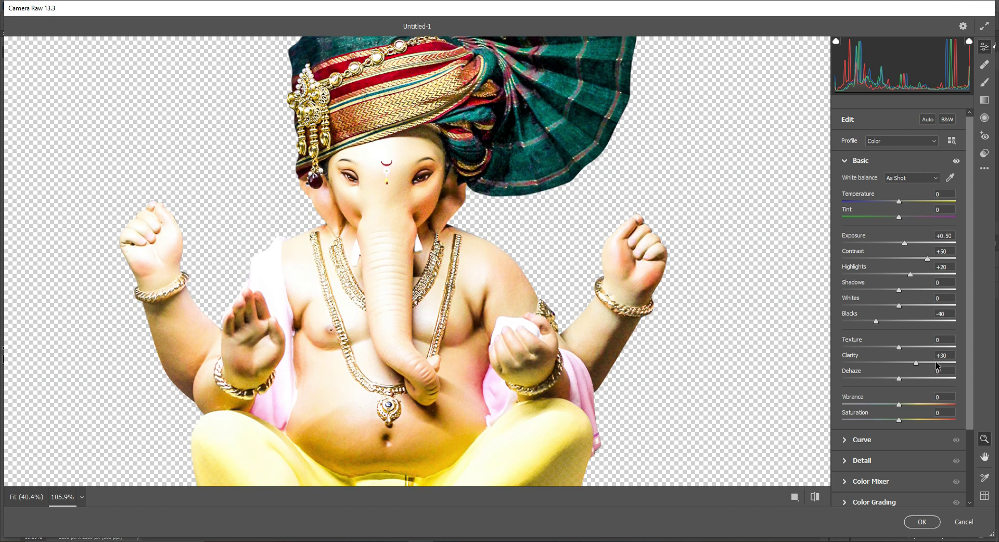
pyautogui.moveTo(937, 366); pyautogui.dragTo(913, 379)
pyautogui.click(922, 347)
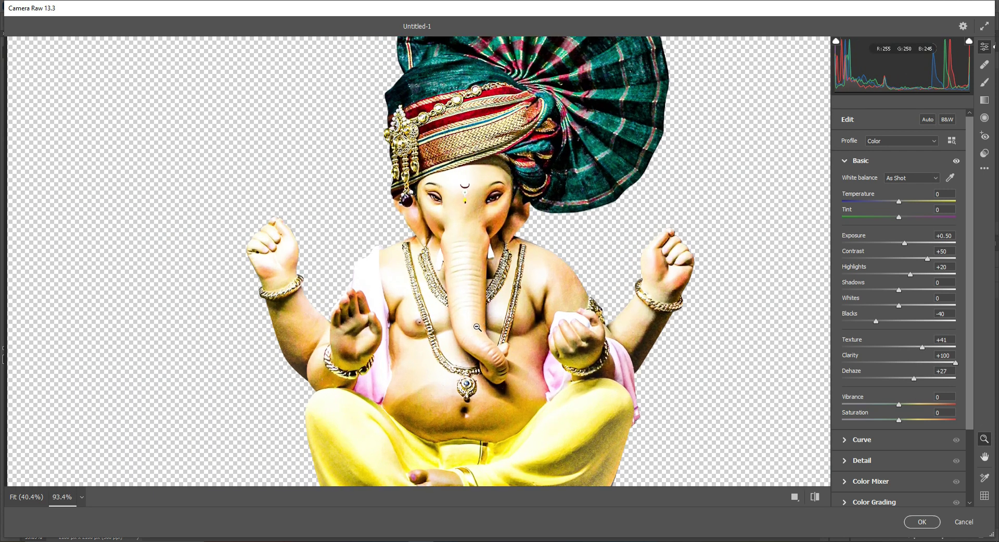
# Set Sharpening to 84, Noise Reduction to 39 and Color Noise Reduction to 44, and apply the Camera Raw Filter.
pyautogui.click(859, 461)
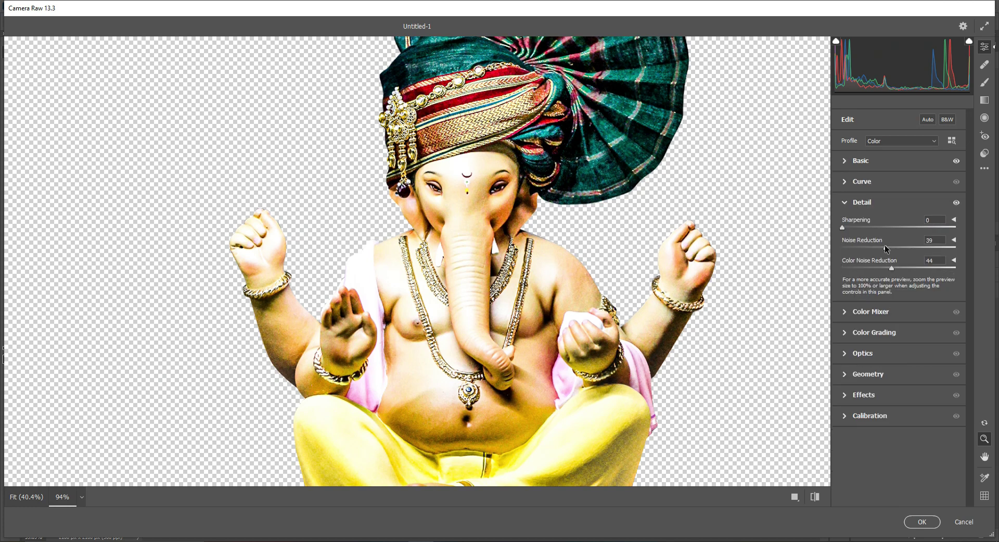
pyautogui.keyDown('alt'); pyautogui.click(707, 280); pyautogui.keyUp('alt')
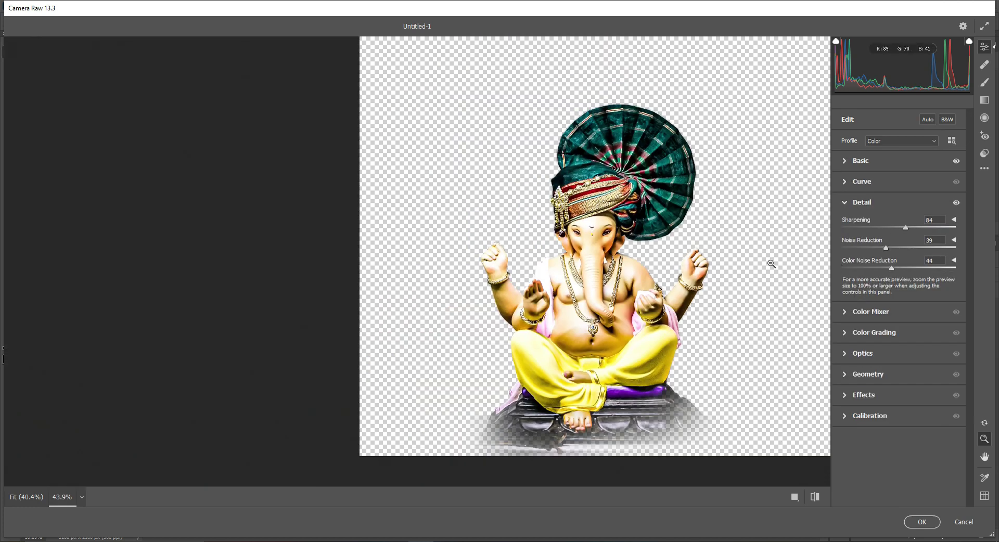
pyautogui.click(920, 526)
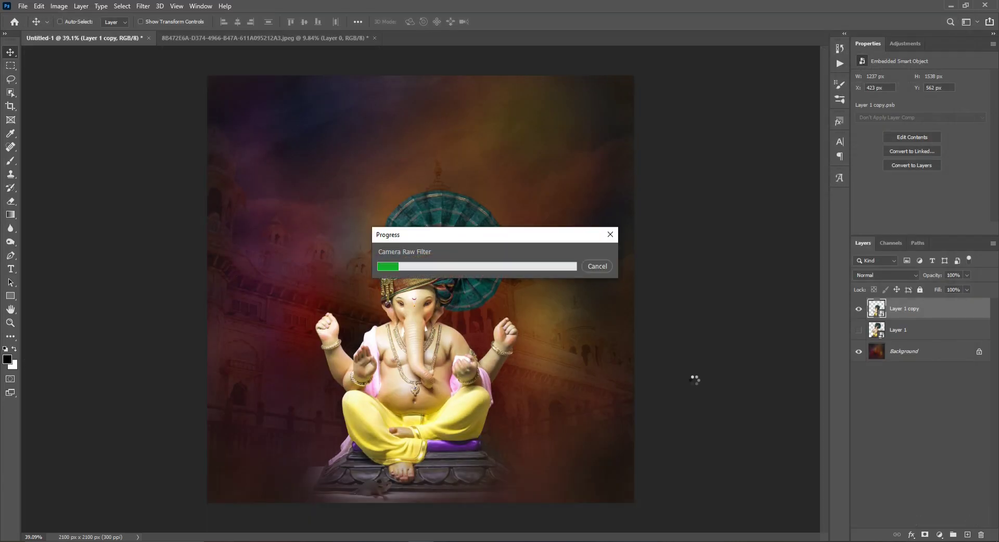
pyautogui.scroll(-1, 415, 287)
pyautogui.scroll(7, 395, 200)
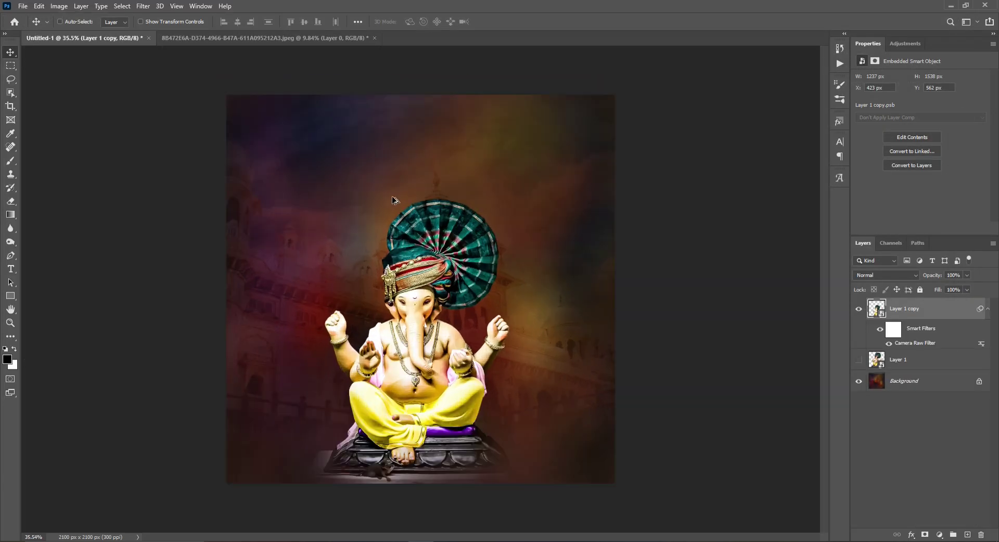
pyautogui.moveTo(466, 176); pyautogui.dragTo(427, 248)
pyautogui.scroll(-2, 428, 252)
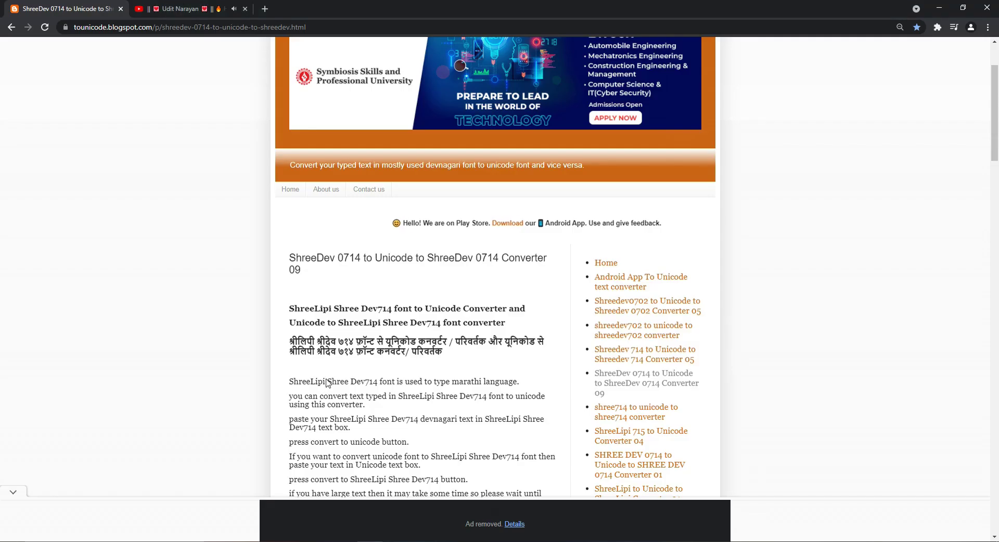
# On the browser's ShreeDev 0714 converter page, replace the Unicode text with "आतुरता आगमनाची".
pyautogui.scroll(-15, 374, 370)
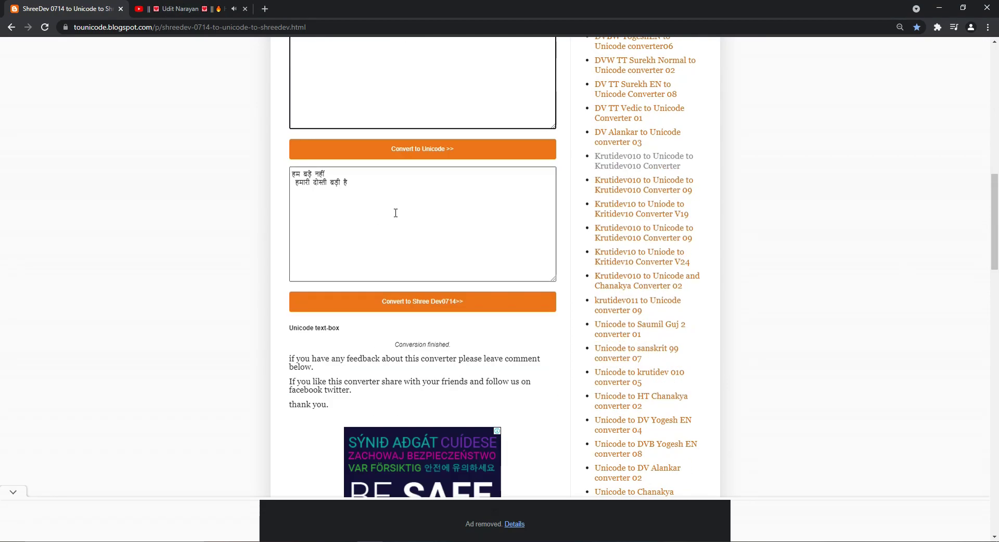
pyautogui.hotkey('alt', 'shift')
pyautogui.press('BackSpace')
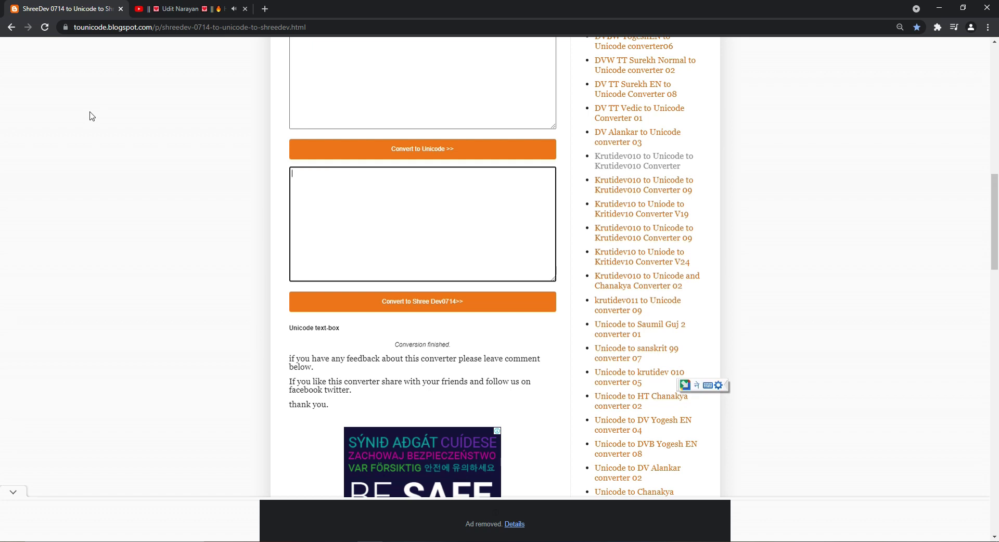
pyautogui.write('aaturta')
pyautogui.press('space')
pyautogui.write('aa')
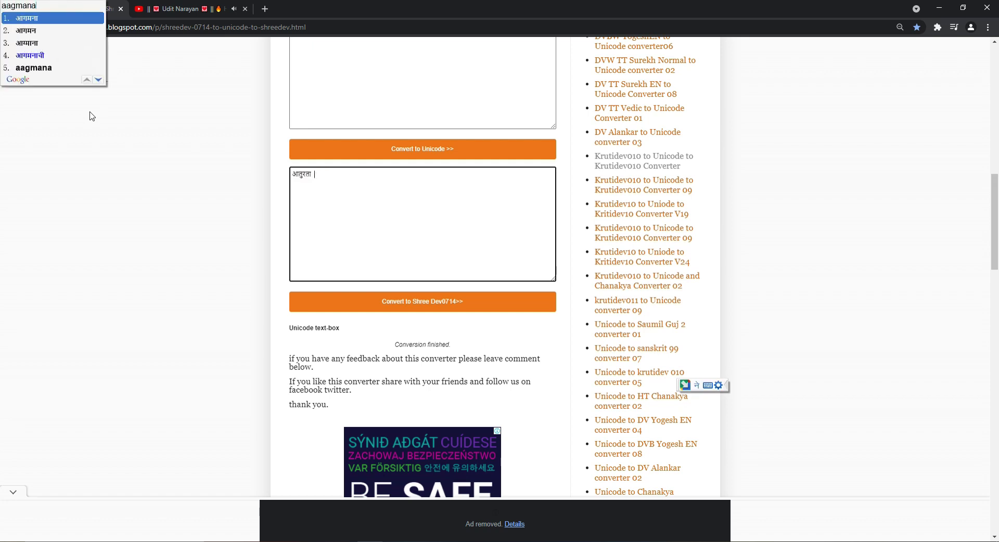
pyautogui.write('gmanachi')
pyautogui.press('space')
# Convert the Unicode text to Shree Dev0714 and cut the converted text from its box.
pyautogui.click(355, 295)
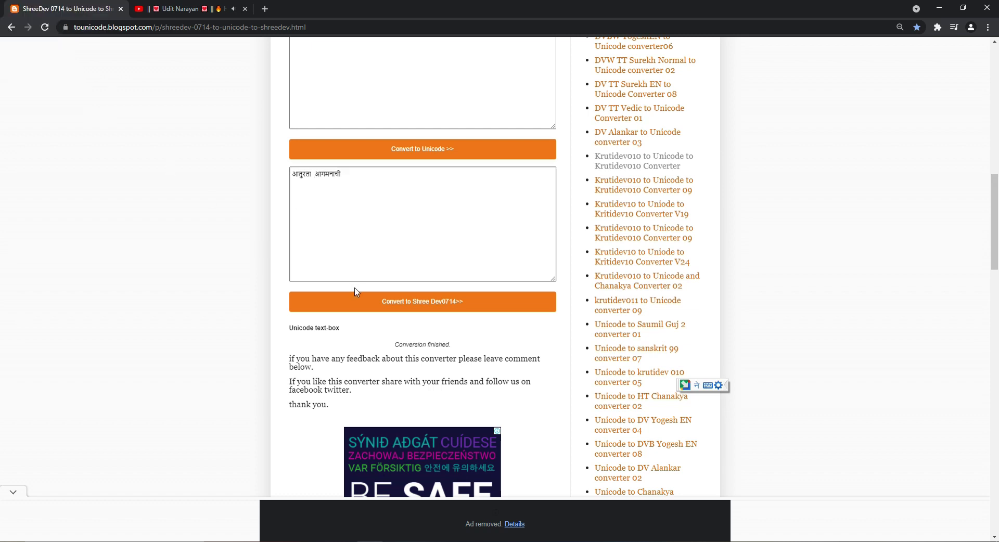
pyautogui.scroll(3, 357, 224)
pyautogui.click(333, 181)
pyautogui.hotkey('ctrl', 'a')
pyautogui.hotkey('ctrl', 'x')
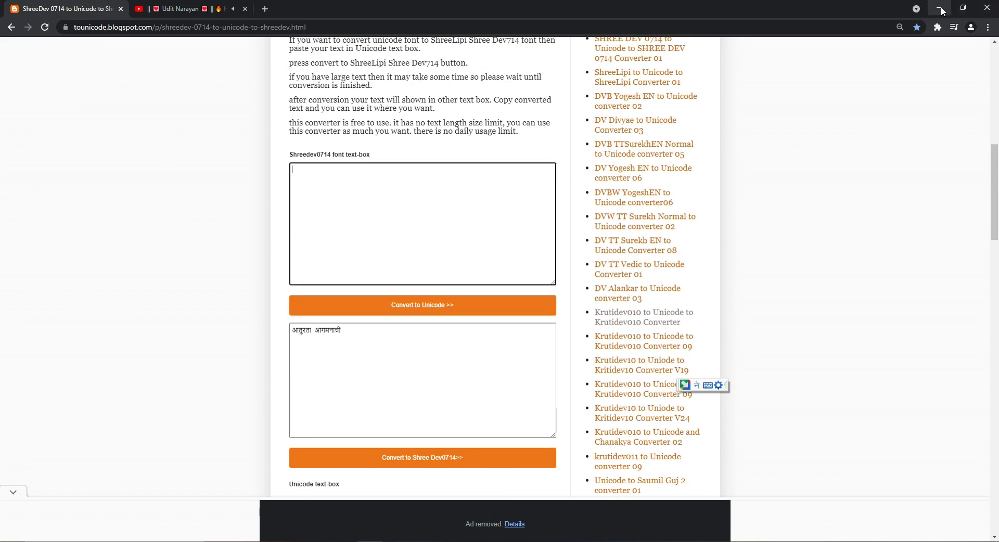
# Switch back to Photoshop and paste the converted text as a new text layer above the Ganesha's turban.
pyautogui.hotkey('alt', 'Tab')
pyautogui.click(10, 269)
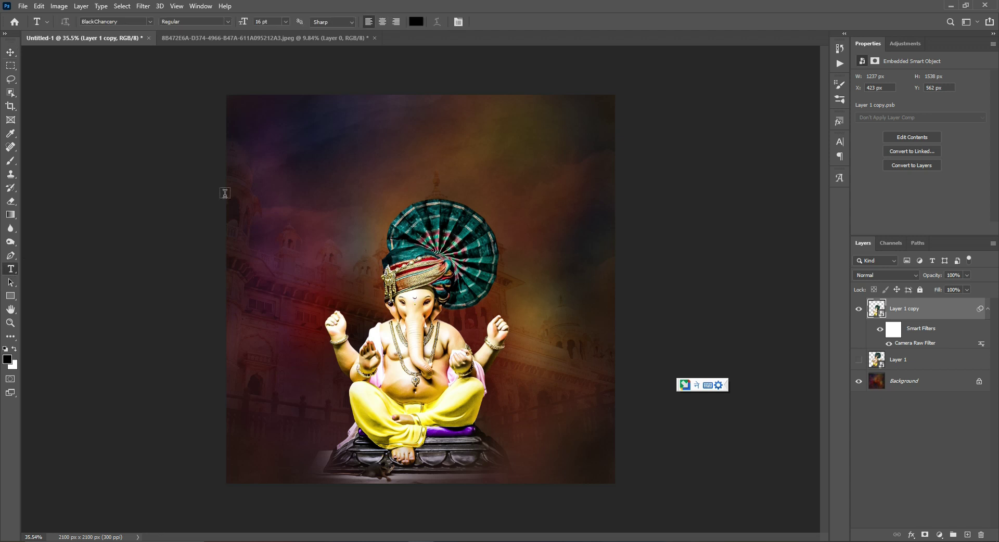
pyautogui.click(319, 149)
pyautogui.hotkey('ctrl', 'v')
# Set the pasted text to 56 pt in the SHREE-DEV7-4956 font.
pyautogui.hotkey('ctrl', 'a')
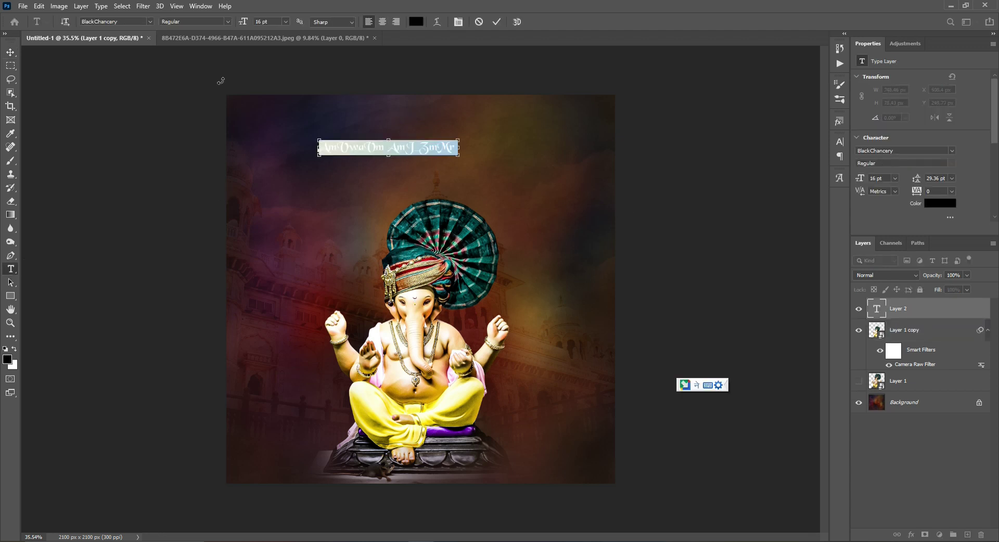
pyautogui.moveTo(239, 23); pyautogui.dragTo(260, 22)
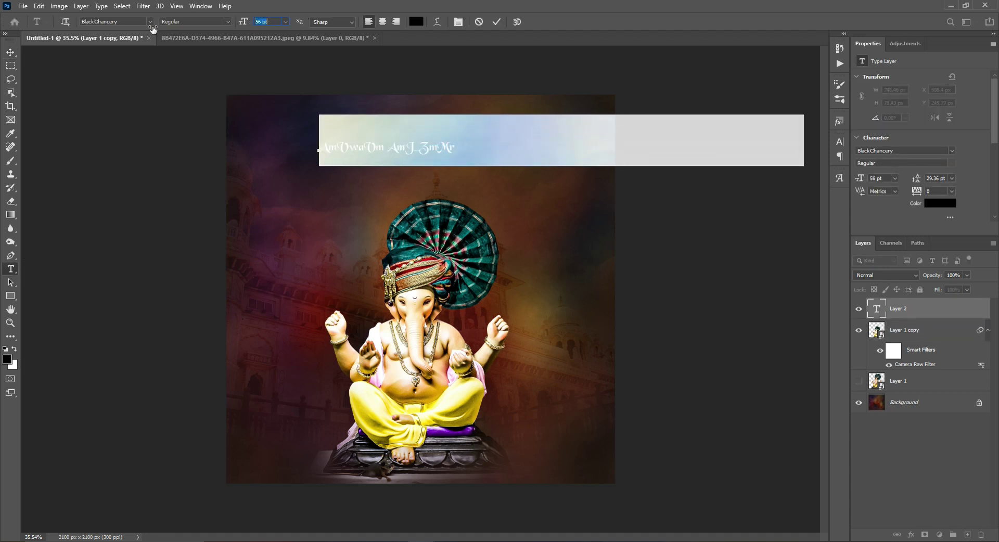
pyautogui.click(151, 21)
pyautogui.click(264, 113)
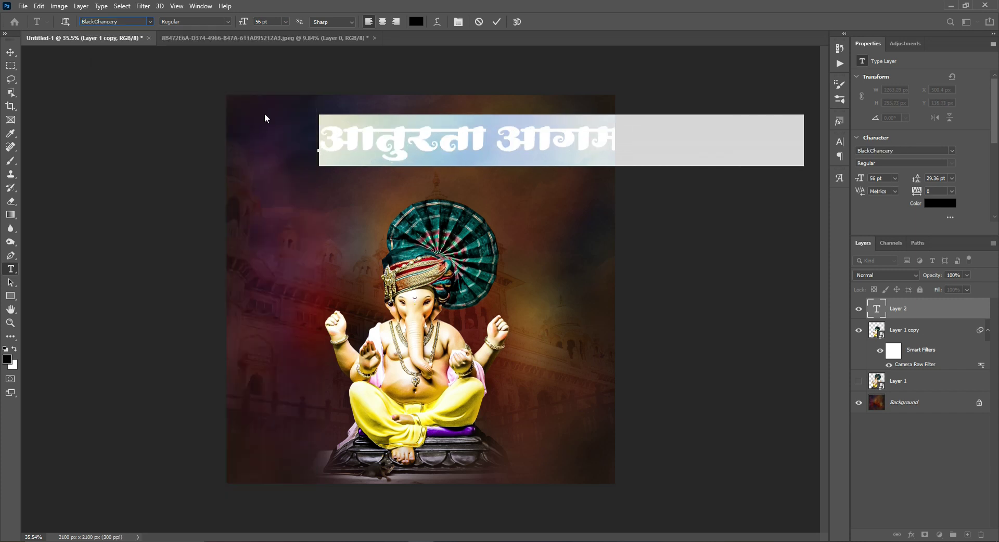
pyautogui.click(8, 51)
# Move the Devanagari title above the turban and stretch it to about 1608 × 468 px, narrower and taller.
pyautogui.scroll(-1, 573, 159)
pyautogui.moveTo(574, 159); pyautogui.dragTo(497, 180)
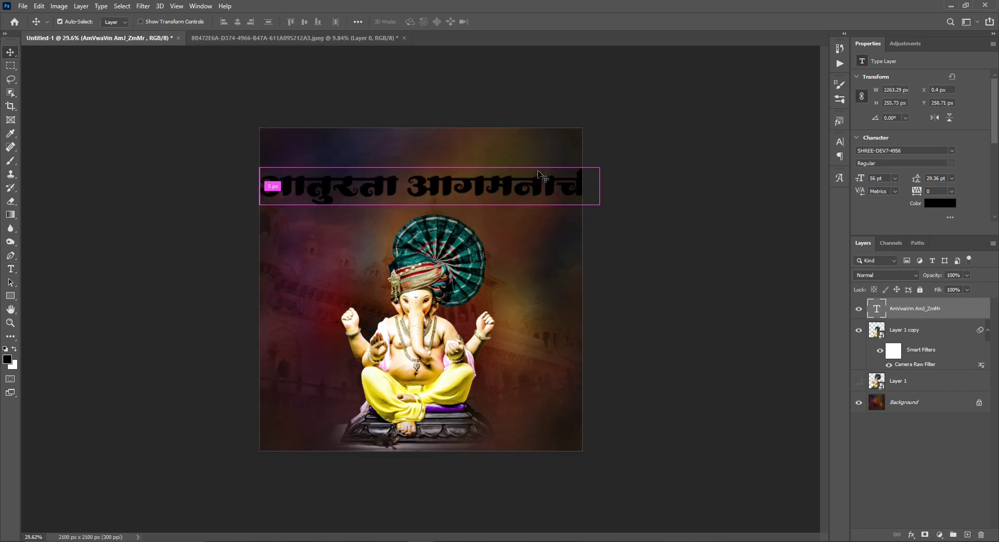
pyautogui.doubleClick(409, 187)
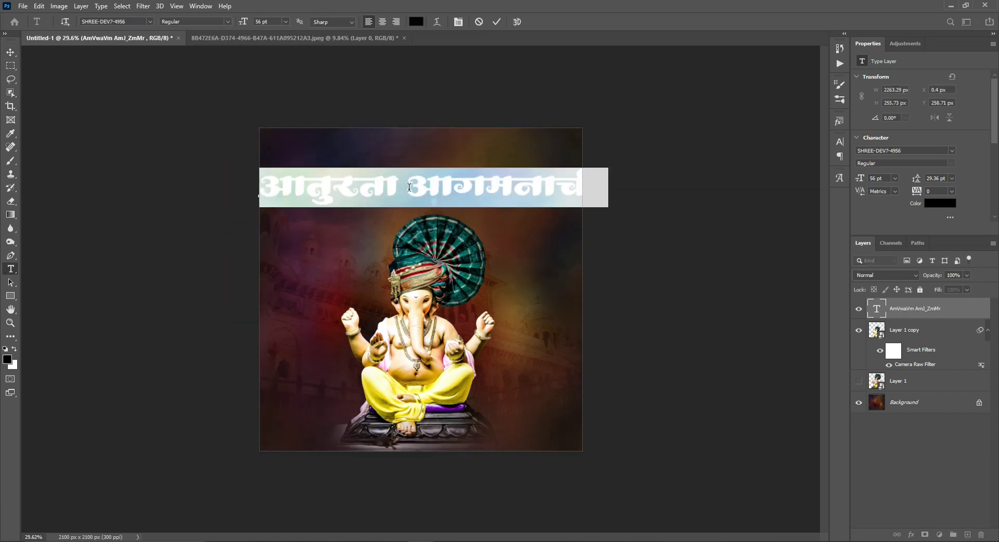
pyautogui.click(12, 54)
pyautogui.hotkey('ctrl', 't')
pyautogui.moveTo(608, 187); pyautogui.dragTo(614, 120)
pyautogui.moveTo(530, 165); pyautogui.dragTo(510, 169)
pyautogui.press('Return')
pyautogui.scroll(4, 452, 163)
pyautogui.scroll(-3, 525, 199)
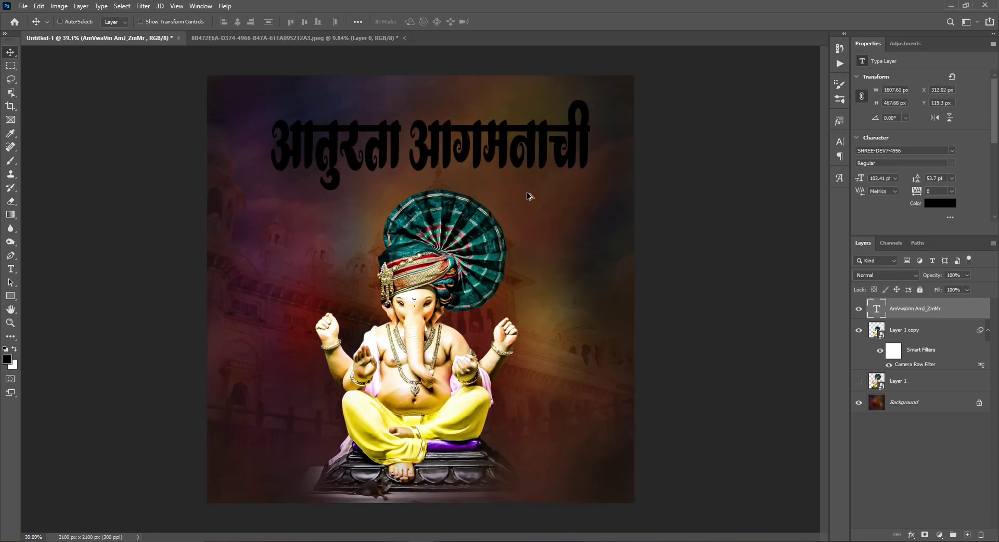
# Change the title's text colour to white (ffffff).
pyautogui.click(951, 206)
pyautogui.click(588, 78)
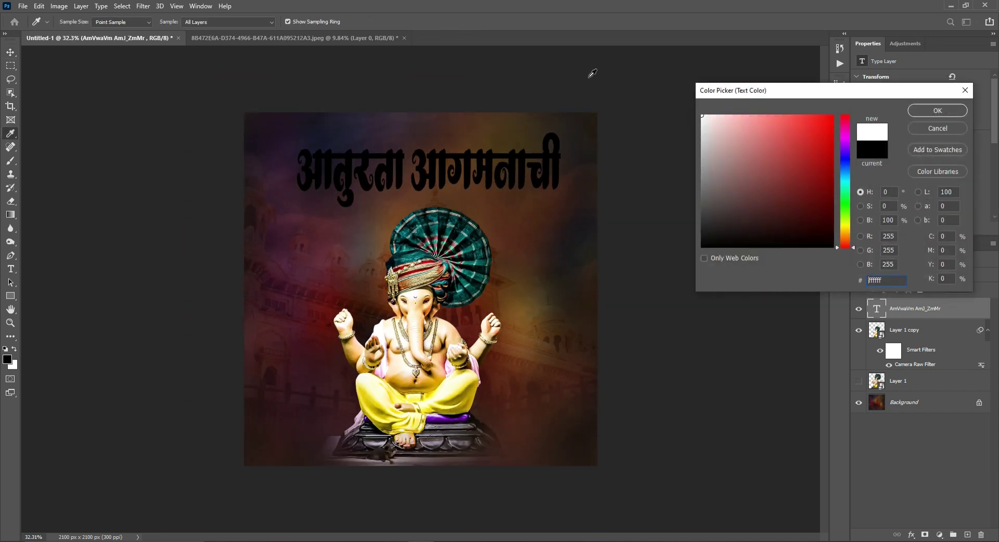
pyautogui.click(947, 110)
pyautogui.scroll(5, 531, 264)
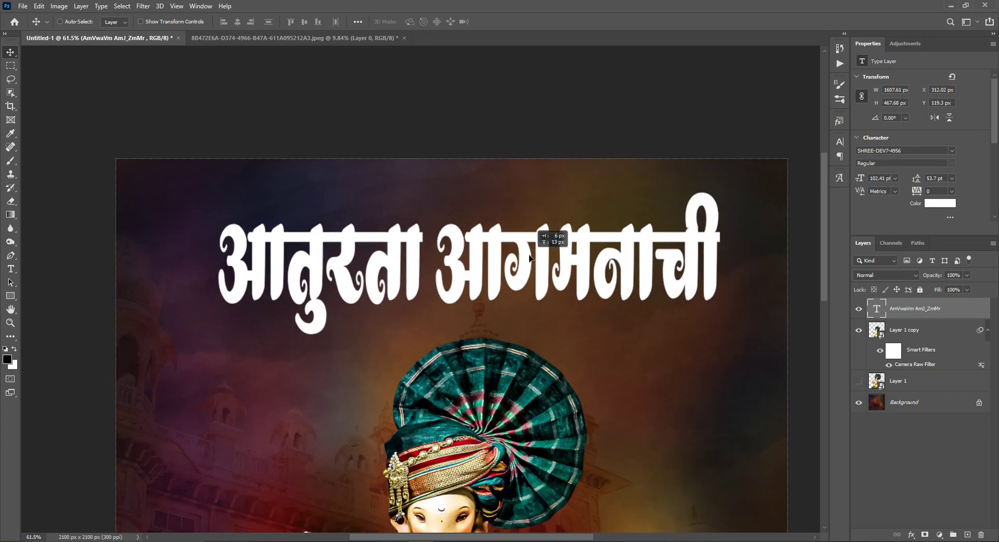
# Stretch the title taller and enlarge it to about 1734 × 549 px, then recentre it above the turban.
pyautogui.scroll(-4, 529, 263)
pyautogui.hotkey('ctrl', 't')
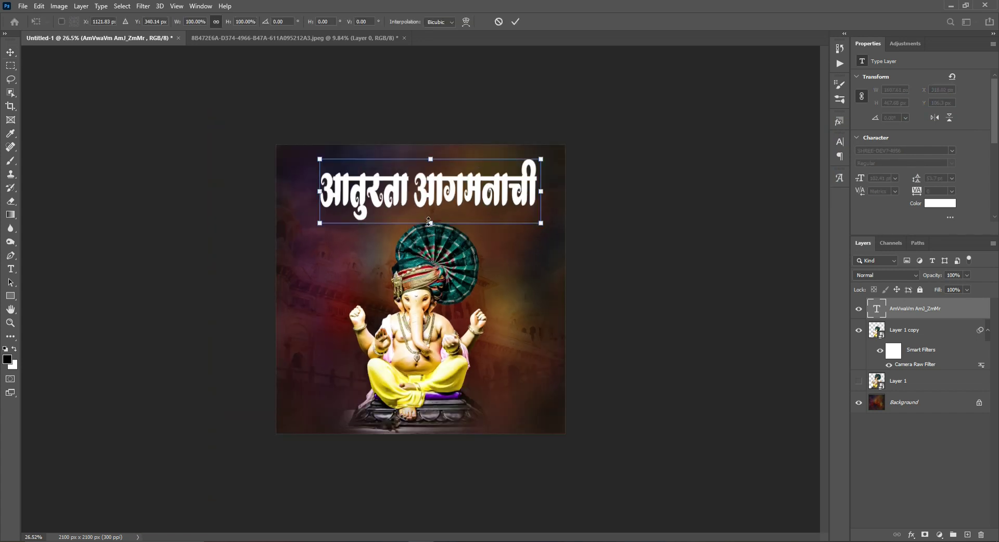
pyautogui.moveTo(428, 222); pyautogui.dragTo(428, 229)
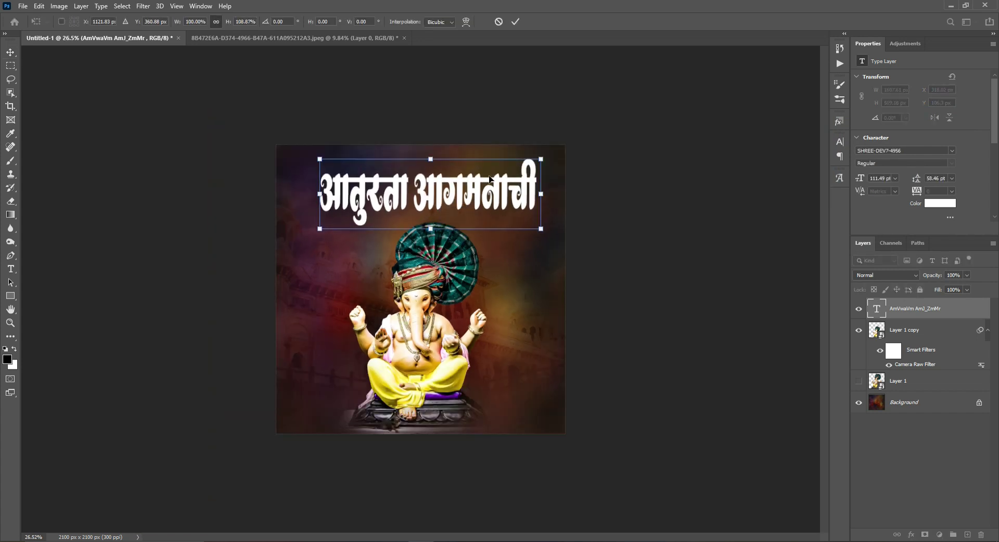
pyautogui.moveTo(541, 157); pyautogui.dragTo(561, 152)
pyautogui.press('Return')
pyautogui.moveTo(454, 200); pyautogui.dragTo(432, 209)
pyautogui.scroll(4, 432, 210)
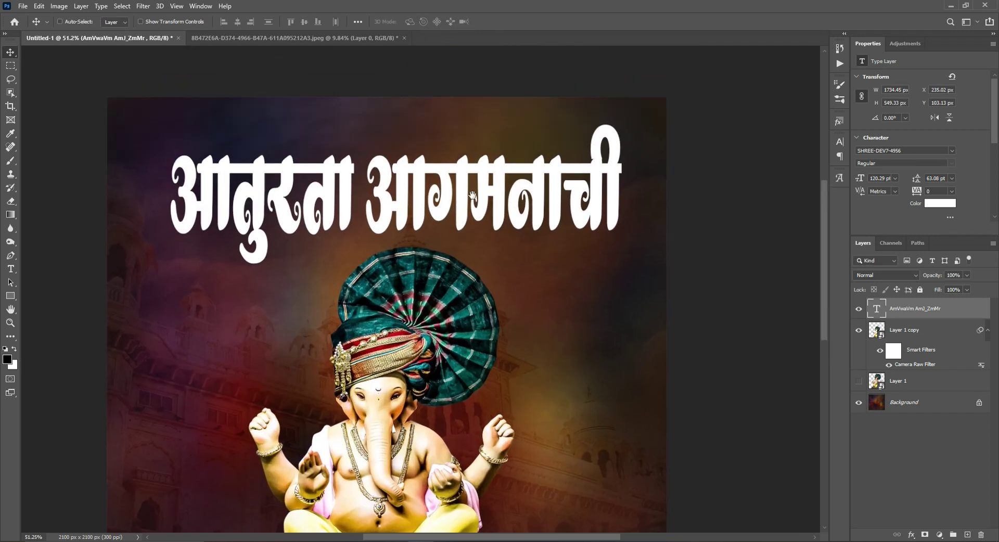
# Scale the title down proportionally to about 1471 × 466 px and shift it slightly right.
pyautogui.hotkey('ctrl', 't')
pyautogui.moveTo(621, 193); pyautogui.dragTo(552, 194)
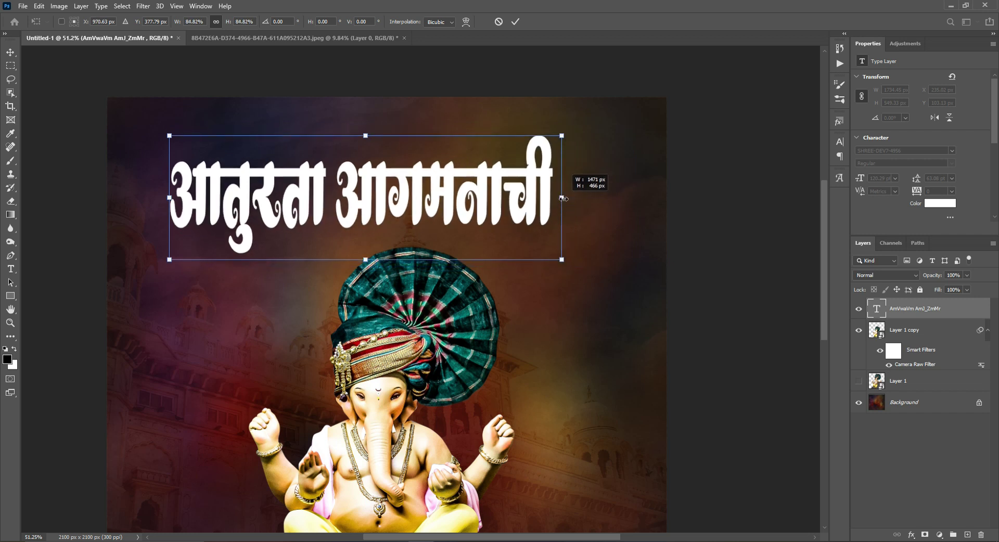
pyautogui.press('Return')
pyautogui.moveTo(440, 215); pyautogui.dragTo(456, 218)
# Cut the word आतुरता out of the title and move the remaining आगमनाची to just above the turban.
pyautogui.press('t')
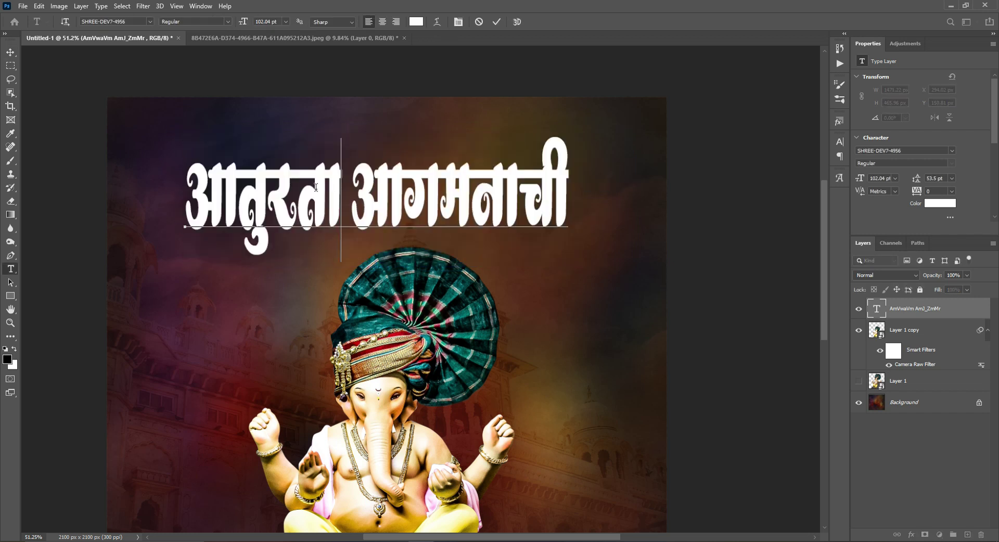
pyautogui.moveTo(342, 200); pyautogui.dragTo(86, 197)
pyautogui.press('BackSpace')
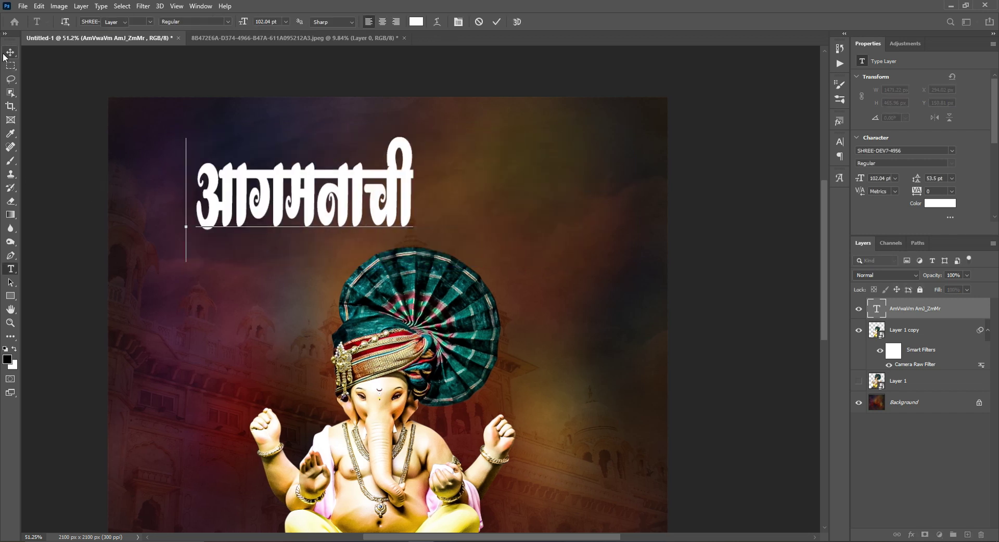
pyautogui.click(5, 53)
pyautogui.moveTo(338, 197); pyautogui.dragTo(447, 215)
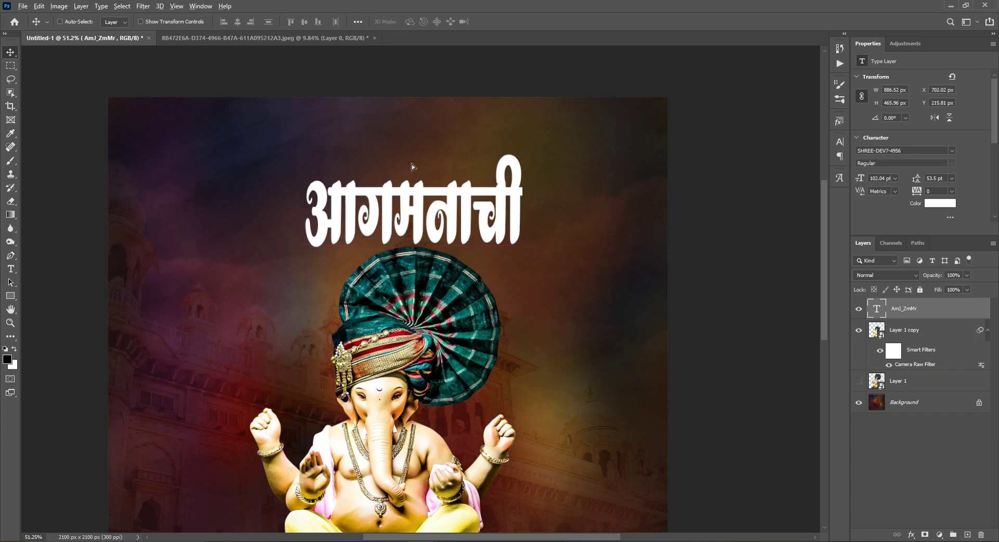
# Duplicate the आगमनाची text layer above itself and replace the copy's text with the cut word आतुरता.
pyautogui.moveTo(412, 167); pyautogui.dragTo(412, 147)
pyautogui.doubleClick(412, 147)
pyautogui.hotkey('ctrl', 'v')
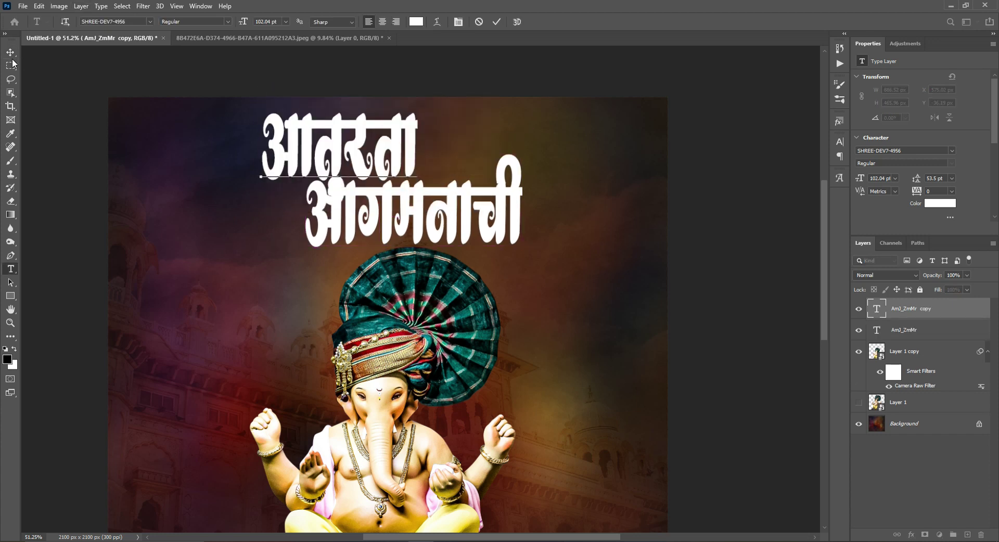
pyautogui.click(10, 52)
# Centre आतुरता over आगमनाची so the two lines overlap, and nudge the lower word slightly left.
pyautogui.scroll(3, 378, 150)
pyautogui.moveTo(297, 150); pyautogui.dragTo(426, 154)
pyautogui.scroll(-2, 423, 194)
pyautogui.press('ctrl')
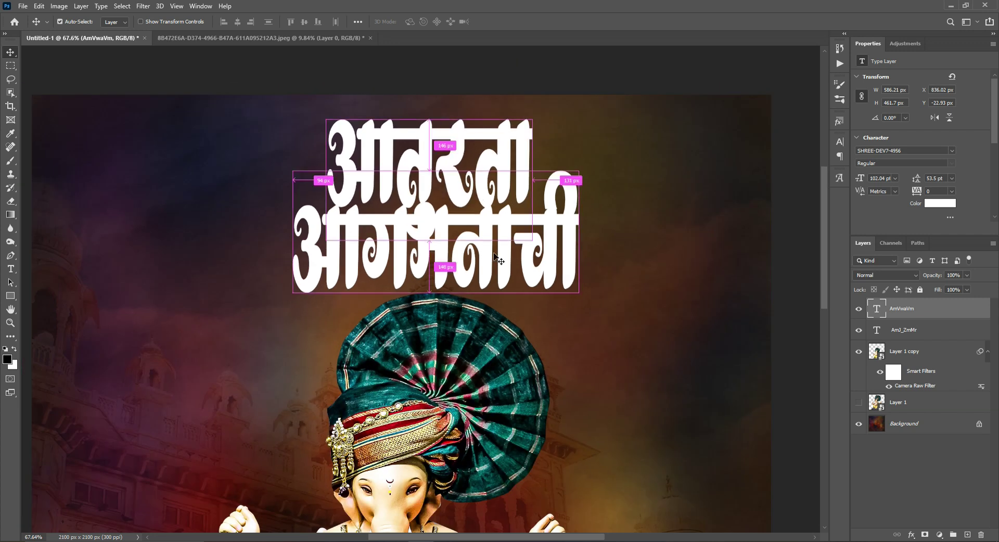
pyautogui.moveTo(497, 260); pyautogui.dragTo(480, 229)
pyautogui.click(879, 310)
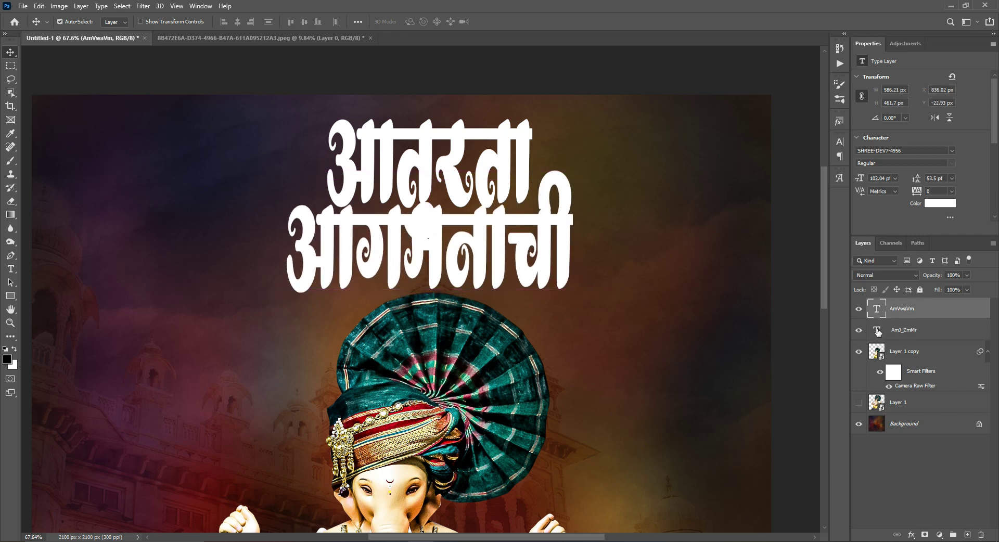
pyautogui.keyDown('ctrl'); pyautogui.click(878, 332); pyautogui.keyUp('ctrl')
pyautogui.scroll(3, 805, 299)
pyautogui.hotkey('ctrl', 'd')
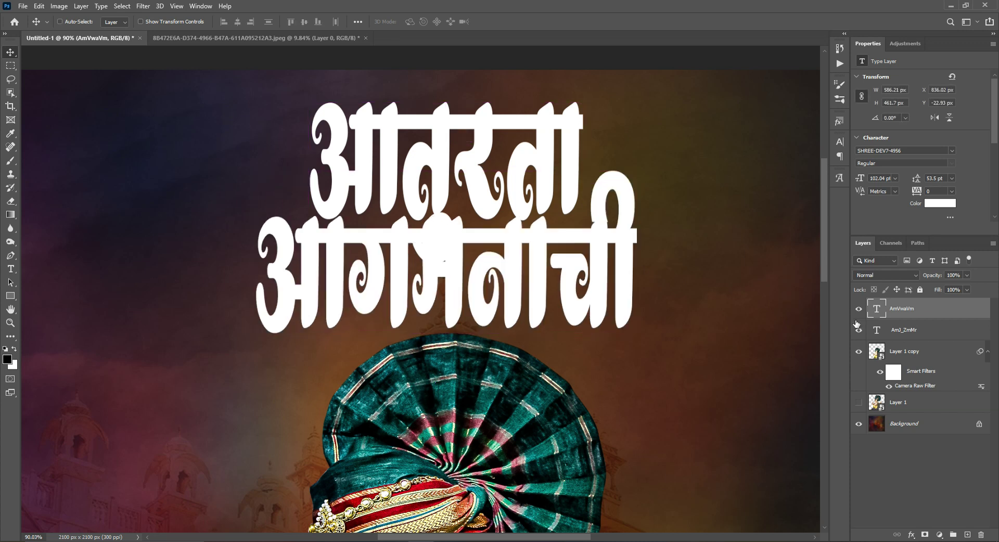
pyautogui.click(858, 310)
pyautogui.keyDown('ctrl'); pyautogui.click(879, 332); pyautogui.keyUp('ctrl')
pyautogui.hotkey('ctrl', 'd')
# Make the आगमनाची layer active and load the outline of आतुरता as a selection.
pyautogui.moveTo(903, 329); pyautogui.dragTo(883, 312)
pyautogui.keyDown('ctrl'); pyautogui.click(882, 313); pyautogui.keyUp('ctrl')
pyautogui.scroll(-4, 563, 254)
pyautogui.hotkey('ctrl', 'shift', 'i')
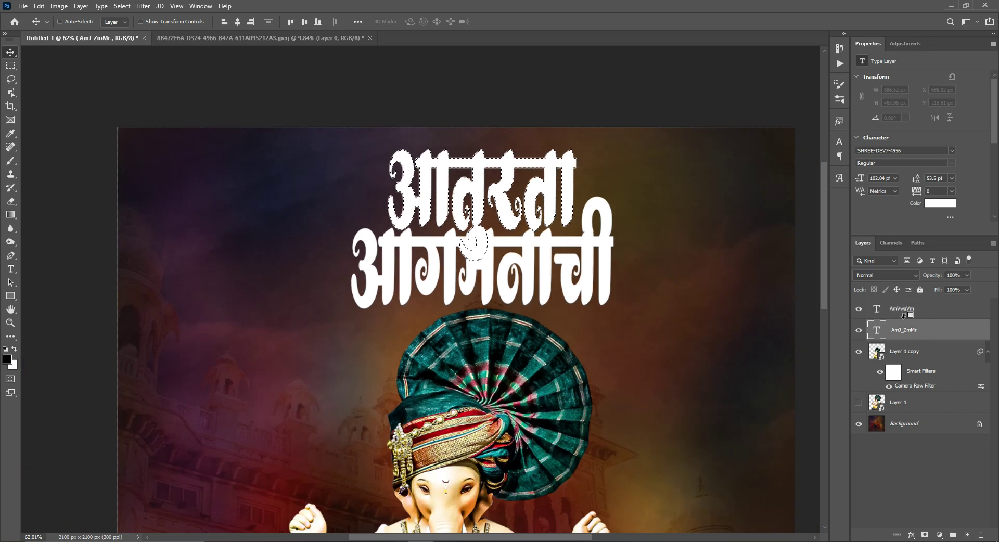
pyautogui.click(853, 330)
pyautogui.click(853, 331)
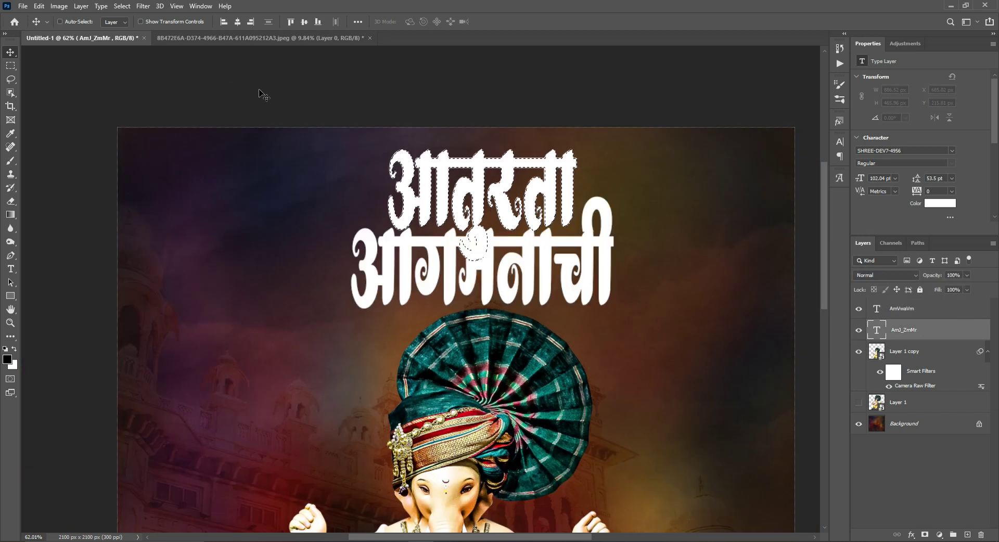
# Expand the selection and mask it out of the आगमनाची layer to leave a gap around the overlapping stroke.
pyautogui.click(122, 6)
pyautogui.moveTo(188, 152)
pyautogui.click(249, 171)
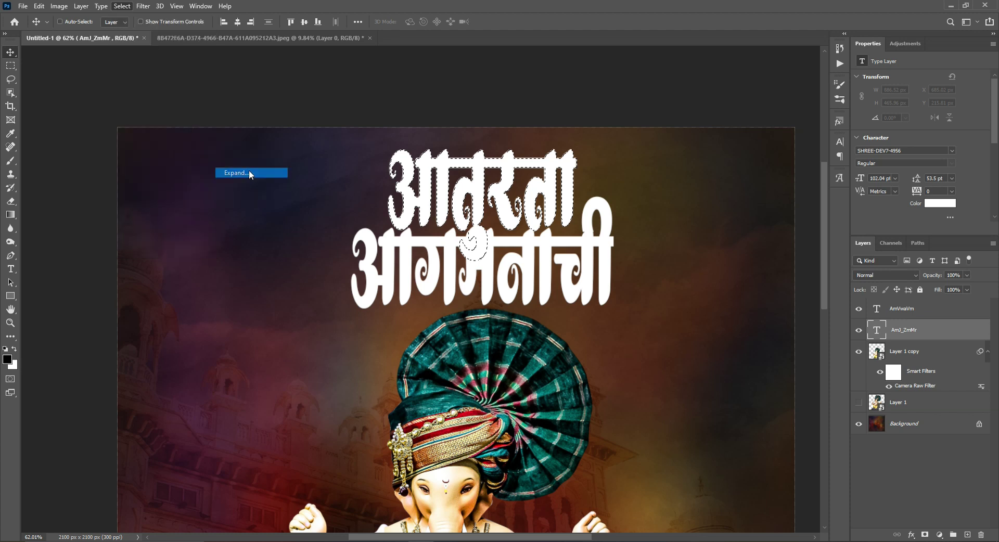
pyautogui.click(546, 172)
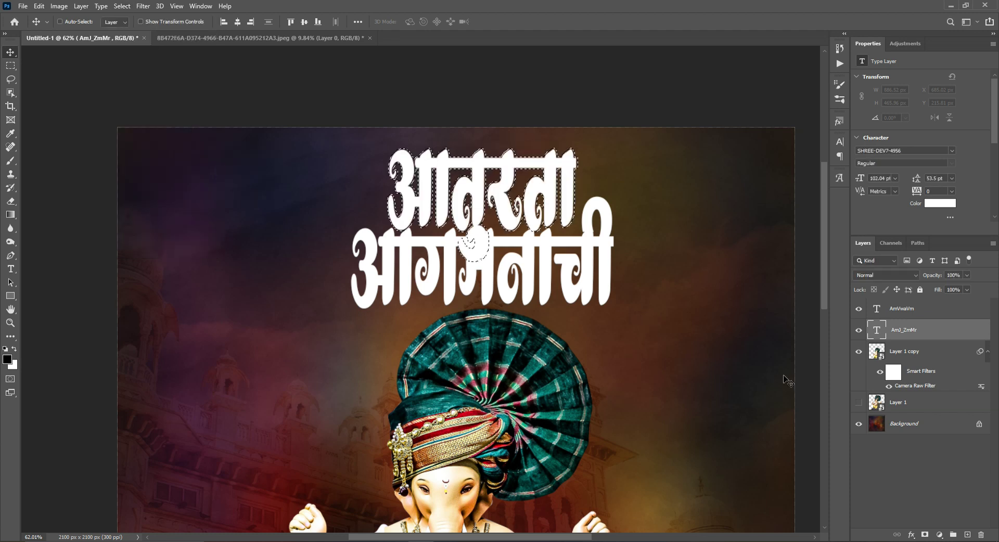
pyautogui.scroll(5, 481, 208)
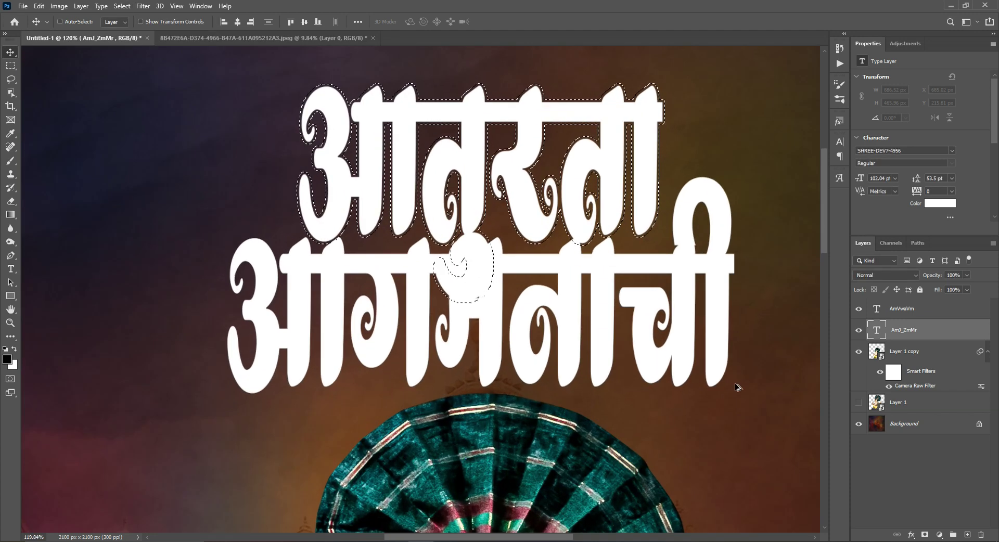
pyautogui.click(925, 535)
pyautogui.scroll(-5, 503, 259)
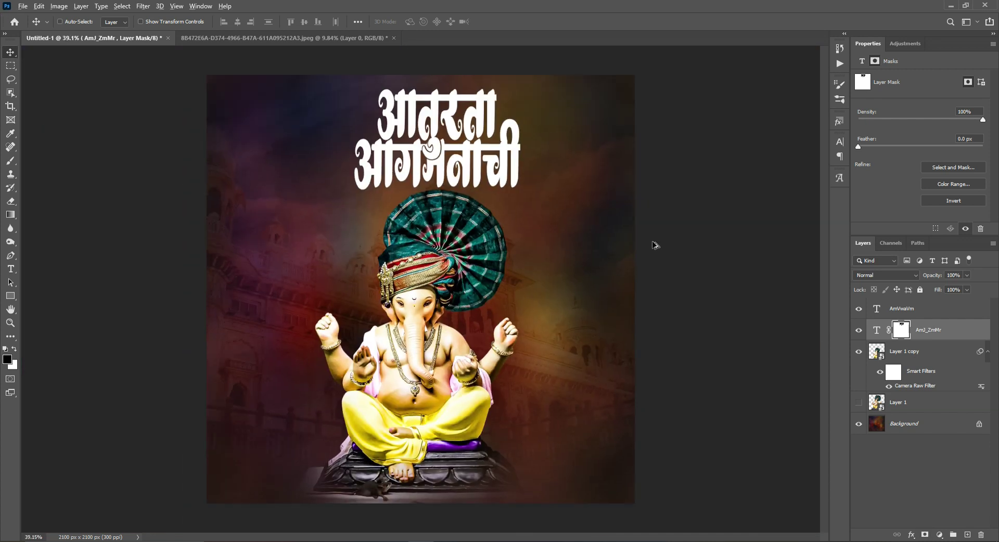
# Convert the two title text layers together into one smart object.
pyautogui.scroll(-1, 654, 244)
pyautogui.keyDown('shift'); pyautogui.click(936, 313); pyautogui.keyUp('shift')
pyautogui.rightClick(935, 312)
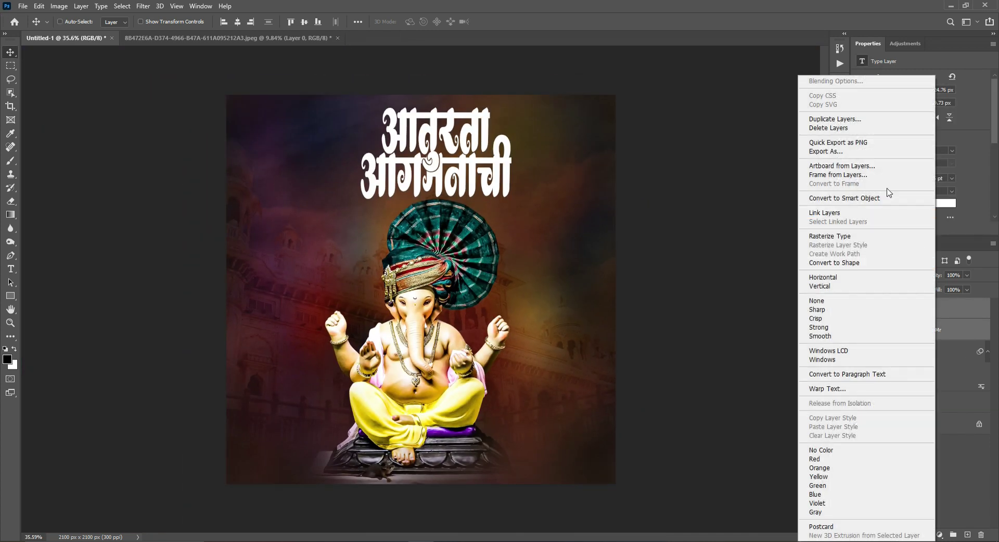
pyautogui.click(887, 193)
# Nudge the idol 9 px right and move the title smart object about 80 px left above the turban.
pyautogui.scroll(5, 483, 137)
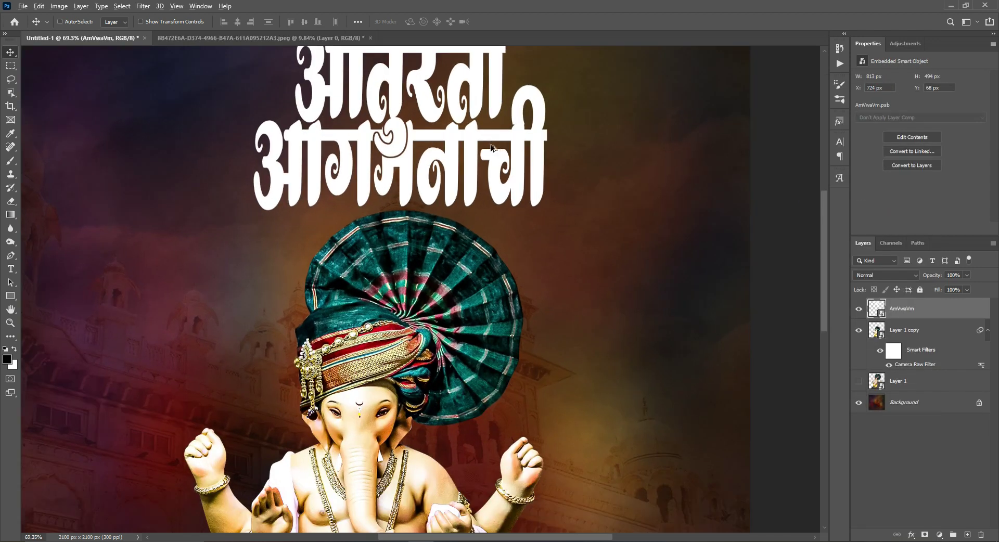
pyautogui.scroll(-5, 490, 147)
pyautogui.scroll(4, 559, 171)
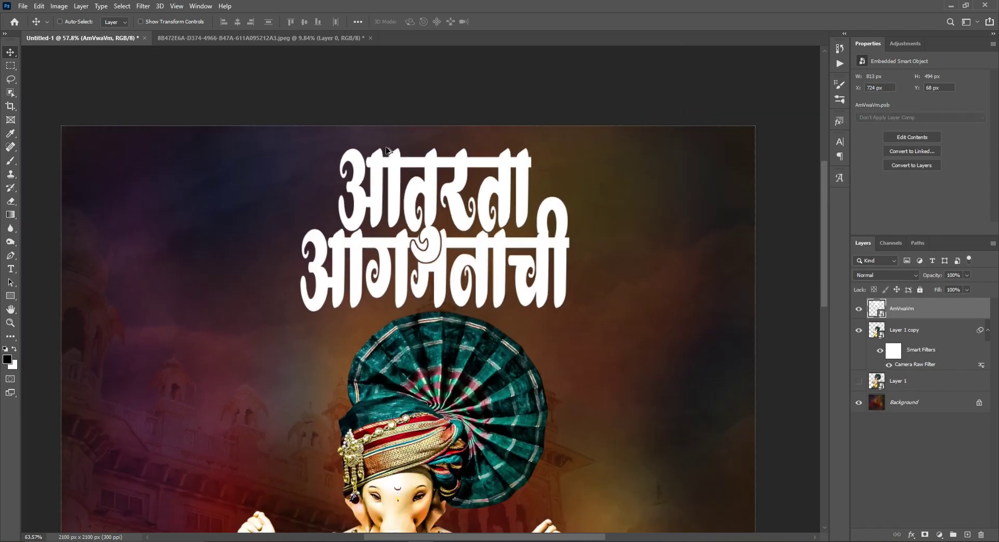
pyautogui.scroll(3, 386, 151)
pyautogui.scroll(-4, 178, 259)
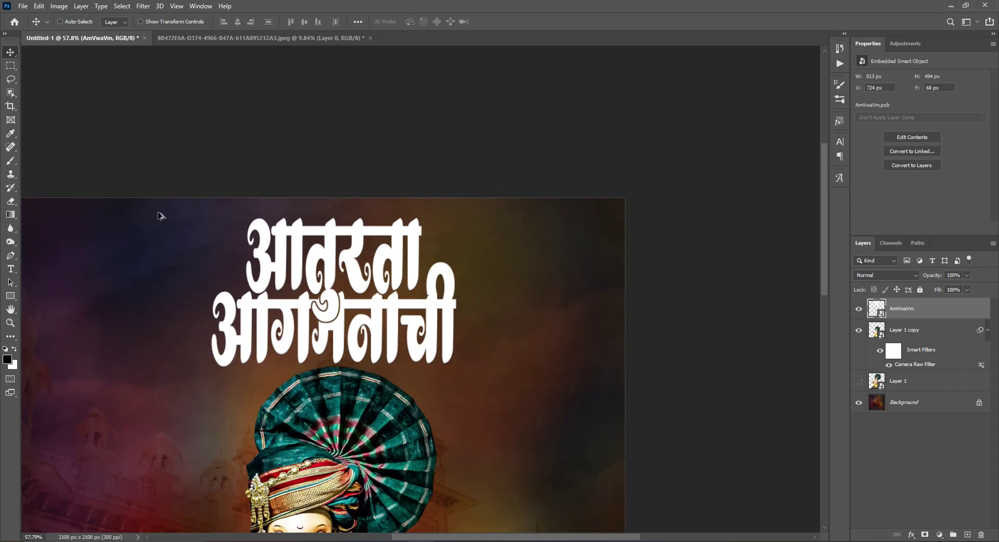
pyautogui.scroll(-3, 255, 231)
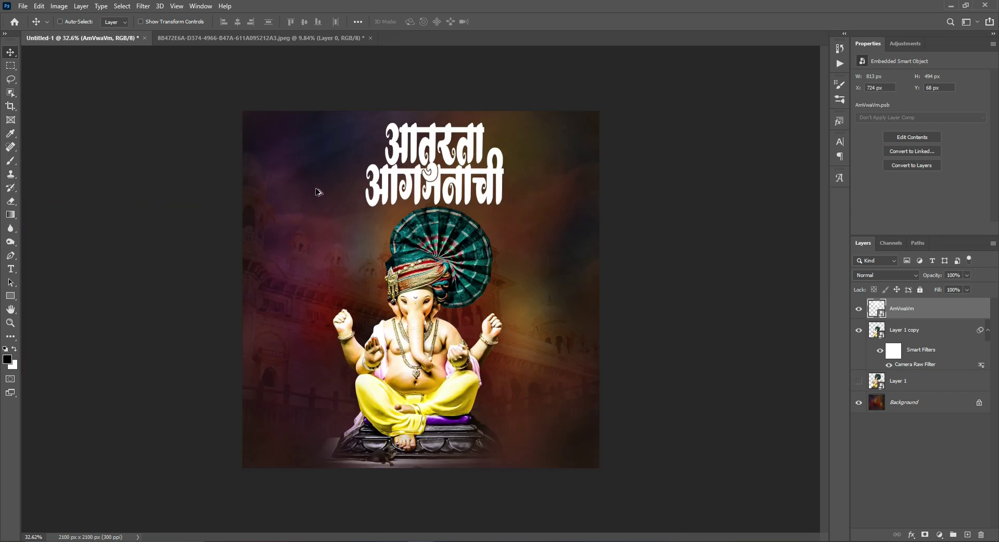
pyautogui.moveTo(415, 358); pyautogui.dragTo(416, 358)
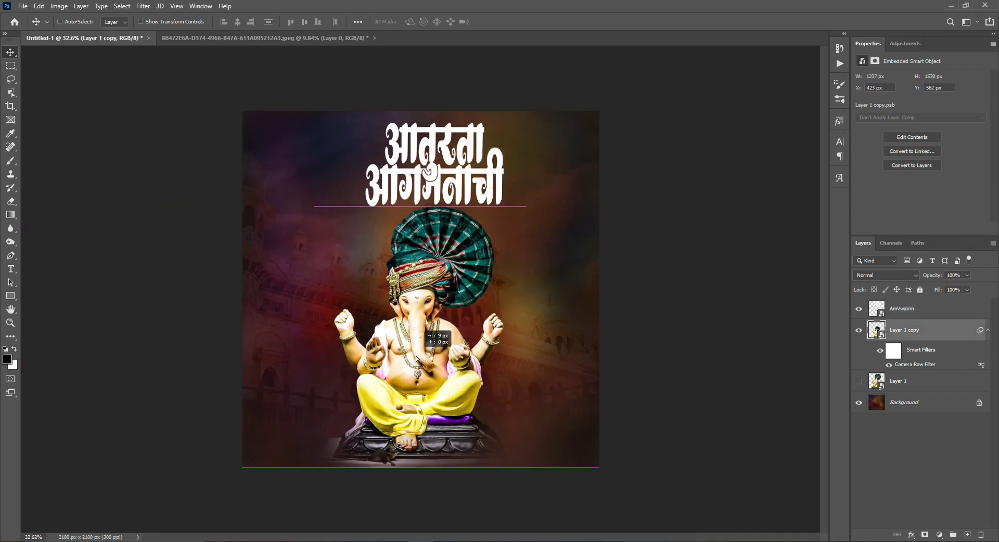
pyautogui.click(937, 310)
pyautogui.moveTo(522, 203); pyautogui.dragTo(512, 203)
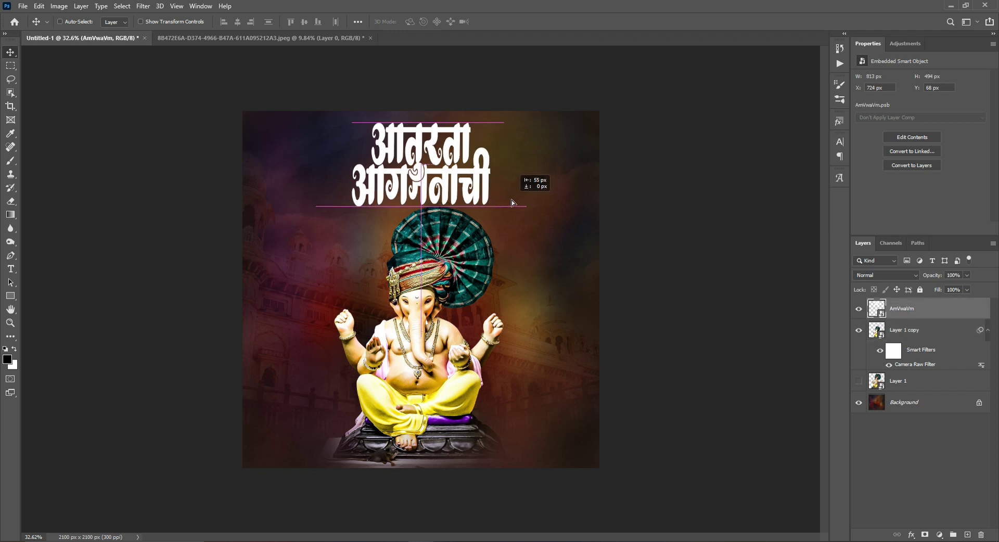
pyautogui.keyDown('ctrl'); pyautogui.click(436, 299); pyautogui.keyUp('ctrl')
pyautogui.moveTo(452, 304)
pyautogui.mouseDown()
pyautogui.moveTo(441, 303)
pyautogui.moveTo(452, 303)
pyautogui.mouseUp()
# Reselect the title smart object and raise it slightly to Y 49 px.
pyautogui.scroll(6, 442, 262)
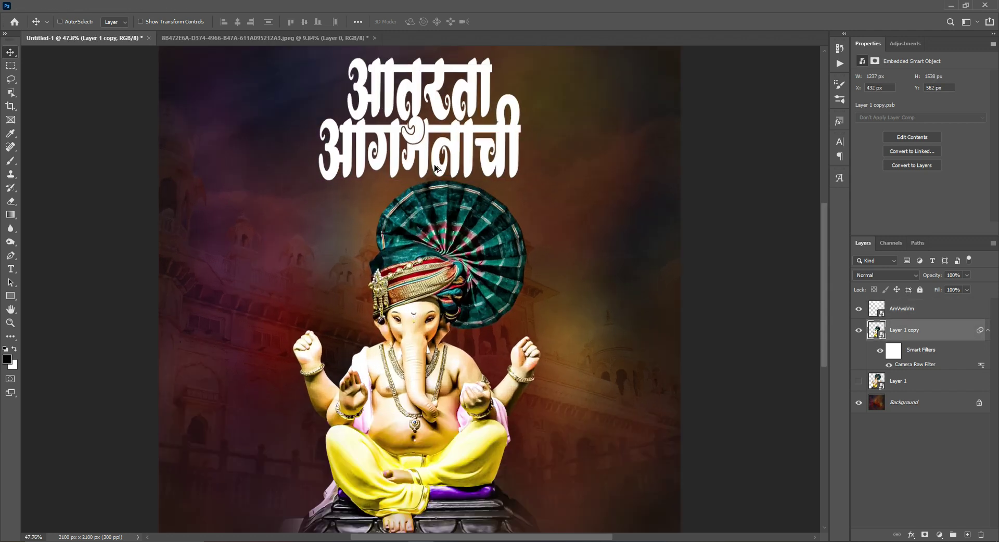
pyautogui.moveTo(500, 145); pyautogui.dragTo(527, 331)
pyautogui.rightClick(511, 238)
pyautogui.click(520, 252)
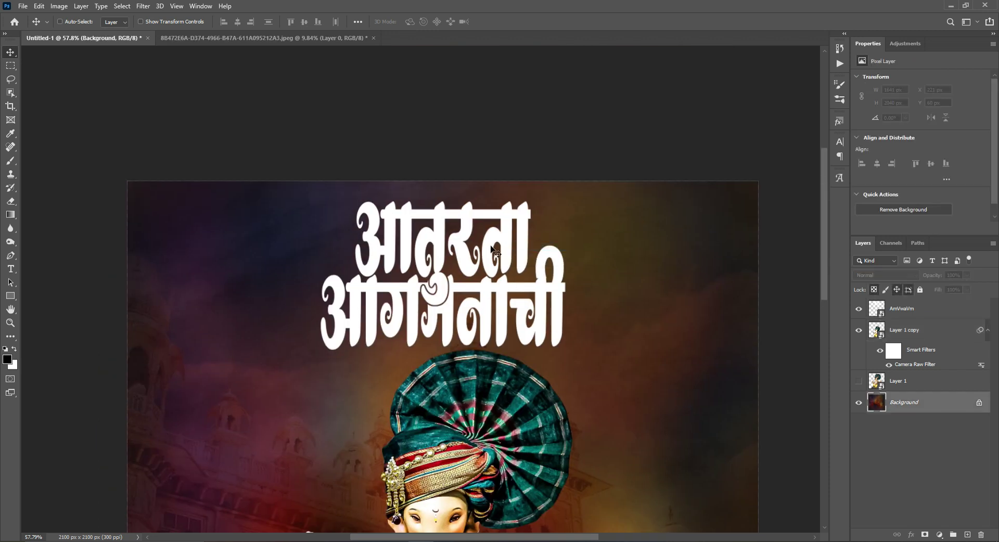
pyautogui.rightClick(491, 247)
pyautogui.click(506, 253)
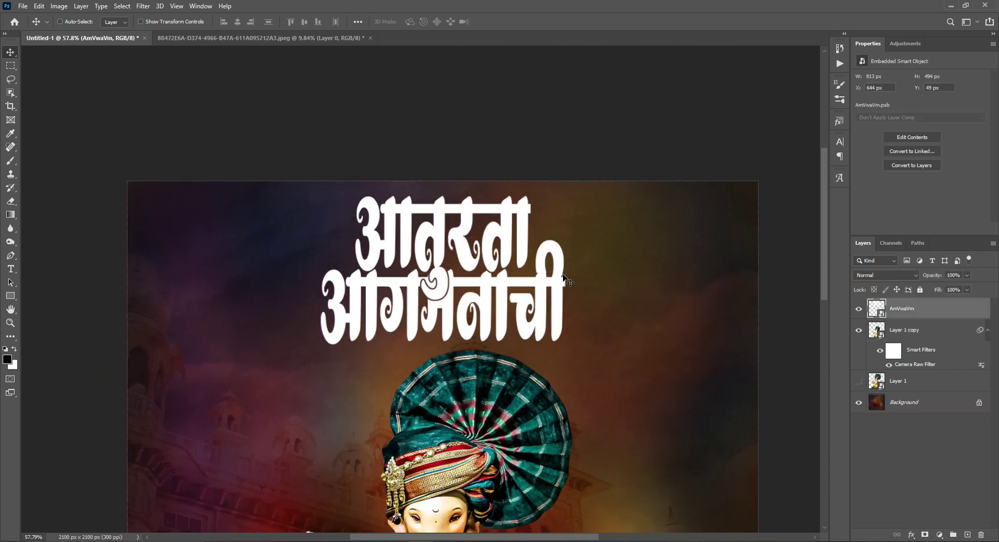
# Add a new empty layer above the title and clip it to the title smart object.
pyautogui.scroll(4, 494, 254)
pyautogui.scroll(-3, 494, 253)
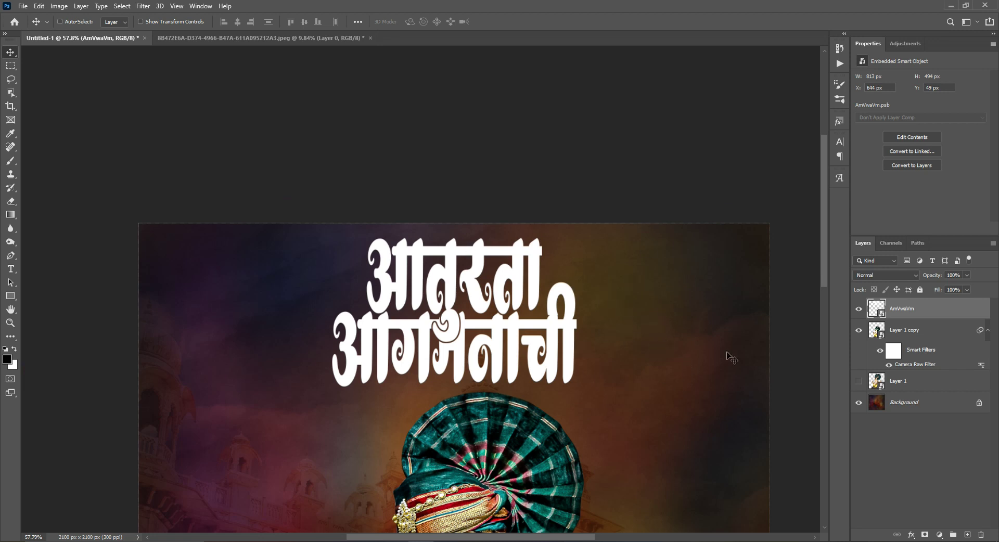
pyautogui.click(967, 535)
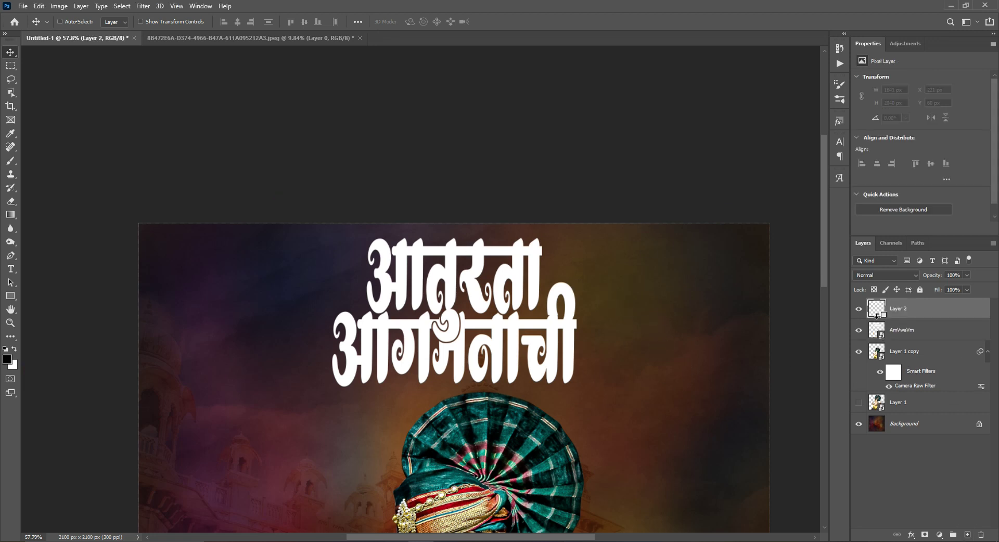
pyautogui.keyDown('alt'); pyautogui.click(877, 315); pyautogui.keyUp('alt')
pyautogui.keyDown('alt'); pyautogui.scroll(2, 469, 288); pyautogui.keyUp('alt')
# Switch to the Brush tool and choose the recently used 3460 px brush preset for the clipped layer.
pyautogui.press('b')
pyautogui.scroll(-1, 478, 275)
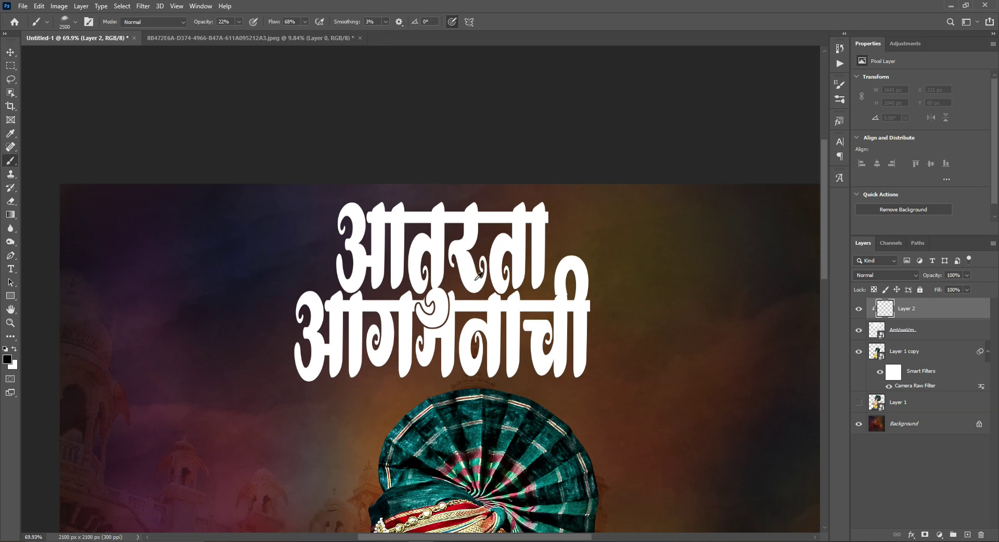
pyautogui.rightClick(574, 362)
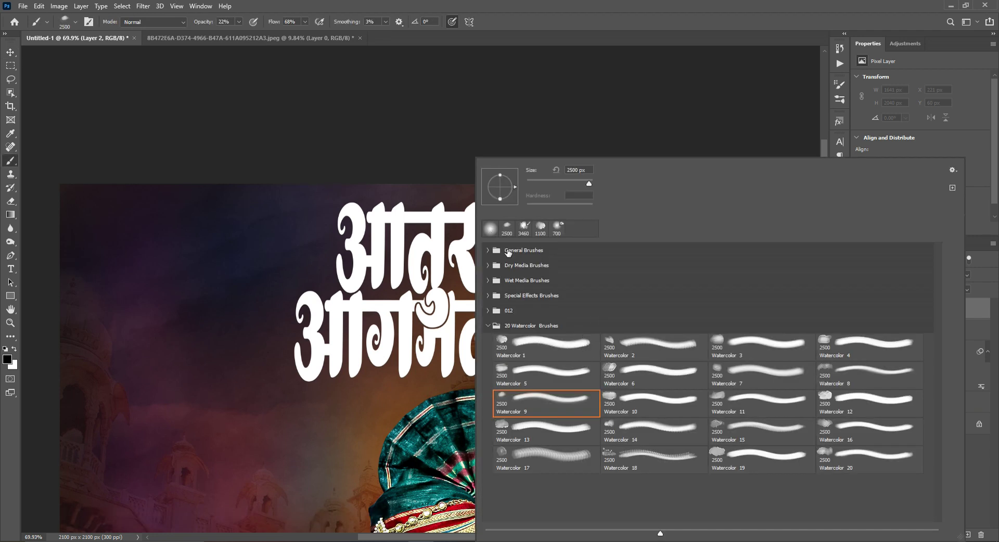
pyautogui.click(522, 229)
pyautogui.keyDown('alt'); pyautogui.scroll(-1, 65, 252); pyautogui.keyUp('alt')
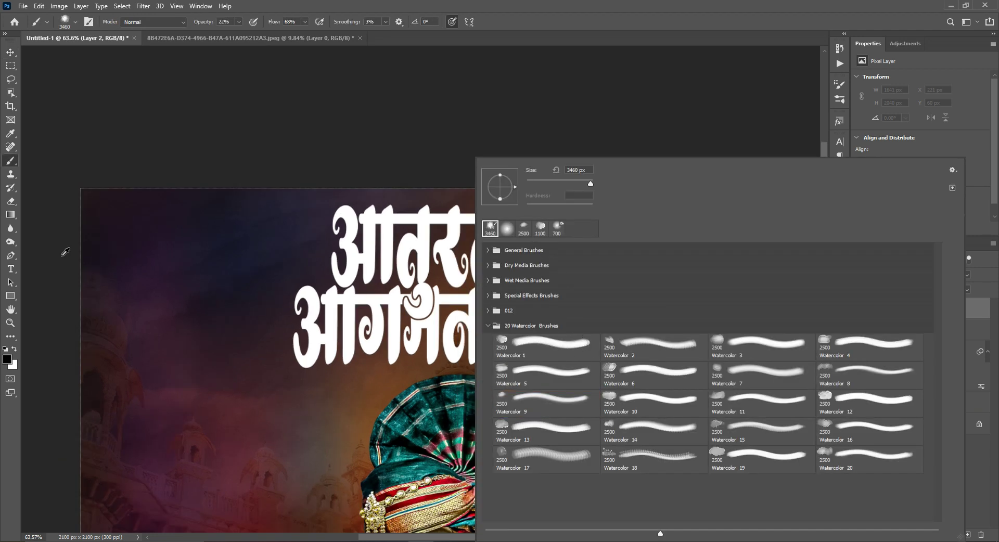
# Set the foreground colour to a fully saturated, bright orange.
pyautogui.click(8, 360)
pyautogui.moveTo(796, 129); pyautogui.dragTo(844, 76)
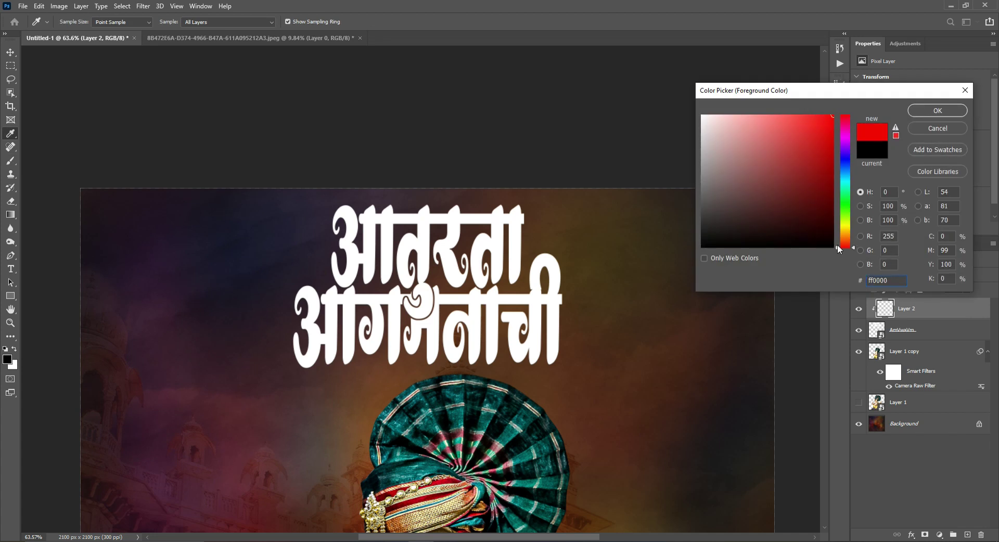
pyautogui.moveTo(838, 249); pyautogui.dragTo(851, 239)
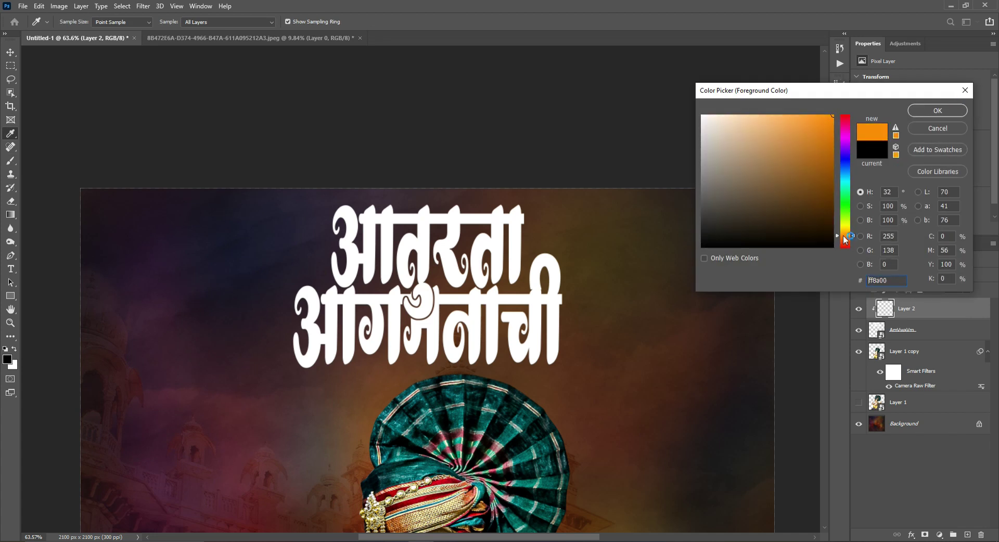
pyautogui.click(937, 110)
# Paint soft orange patches over the title's lower, left and upper parts with a 700 px brush at 100% opacity and flow.
pyautogui.scroll(-1, 367, 229)
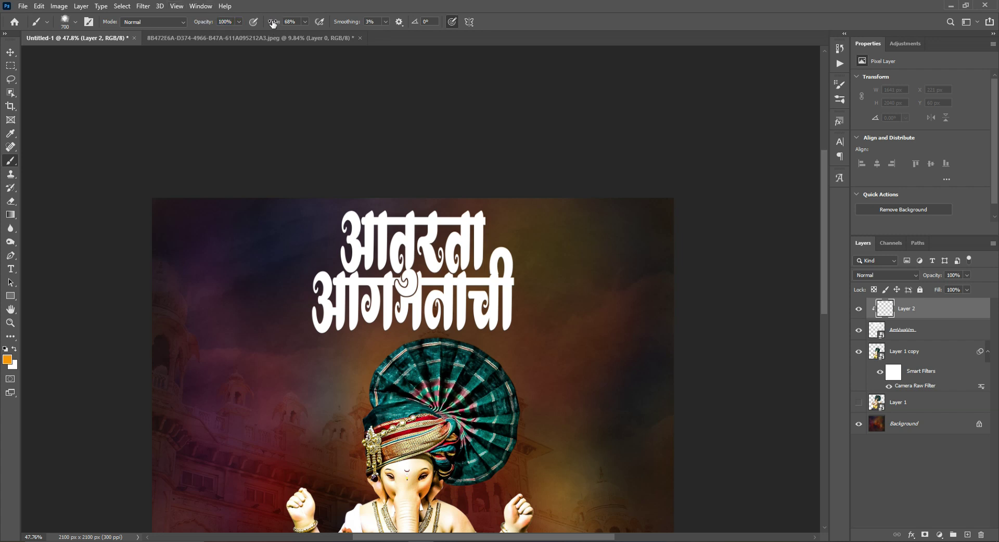
pyautogui.click(506, 364)
pyautogui.click(398, 363)
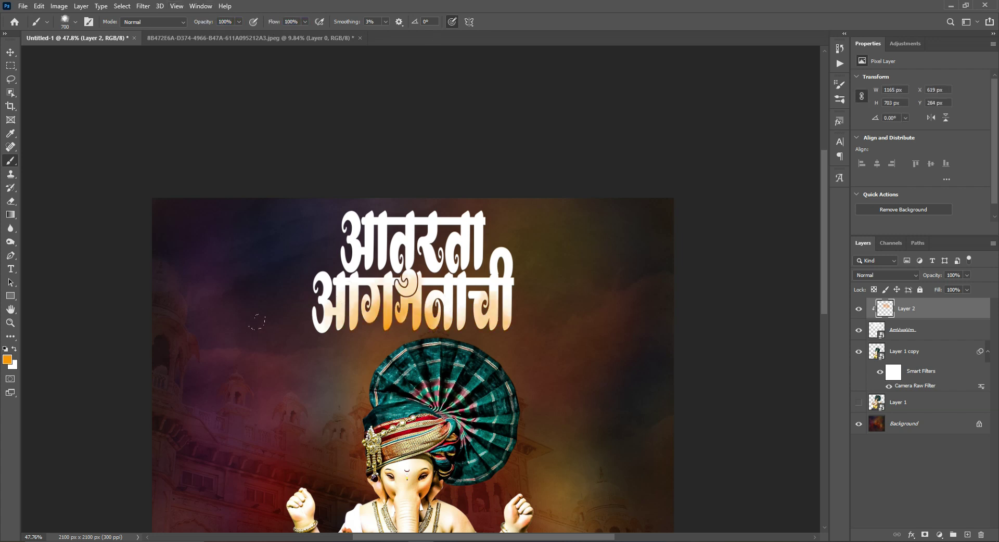
pyautogui.click(309, 376)
pyautogui.click(405, 160)
pyautogui.click(451, 177)
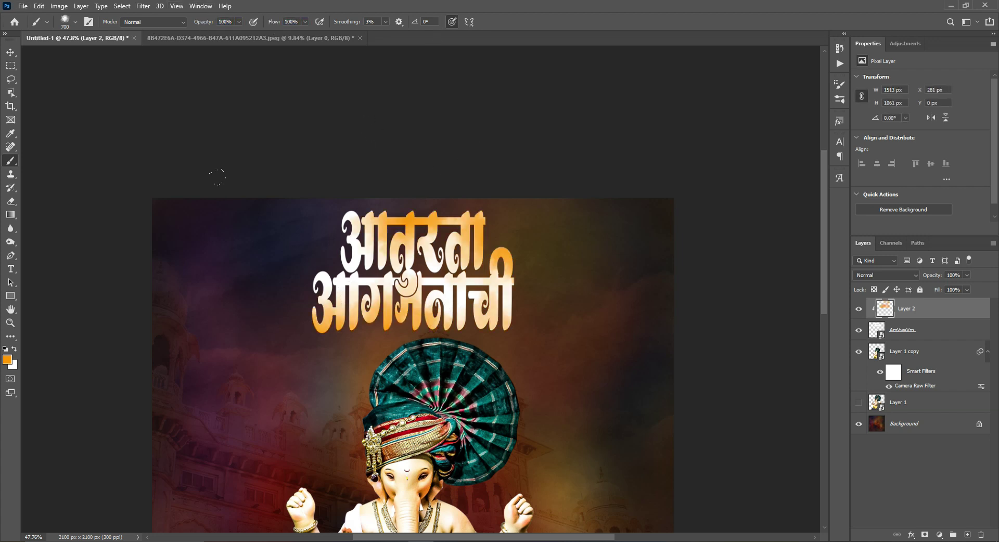
pyautogui.moveTo(393, 269); pyautogui.dragTo(402, 178)
# Add a white inner shadow in Normal mode at 100% opacity to the title smart object and adjust its offset.
pyautogui.scroll(5, 398, 115)
pyautogui.doubleClick(980, 330)
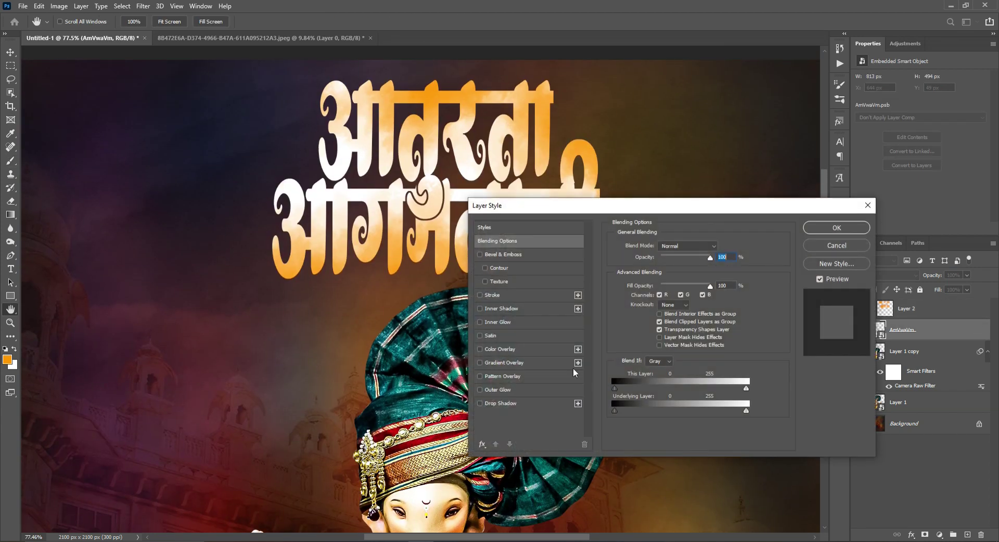
pyautogui.click(507, 309)
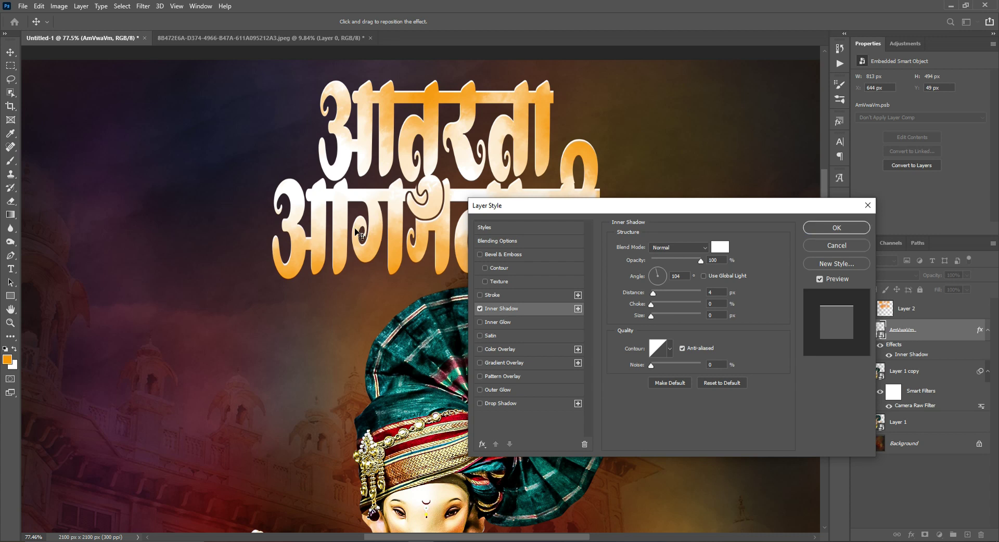
pyautogui.moveTo(359, 233); pyautogui.dragTo(359, 235)
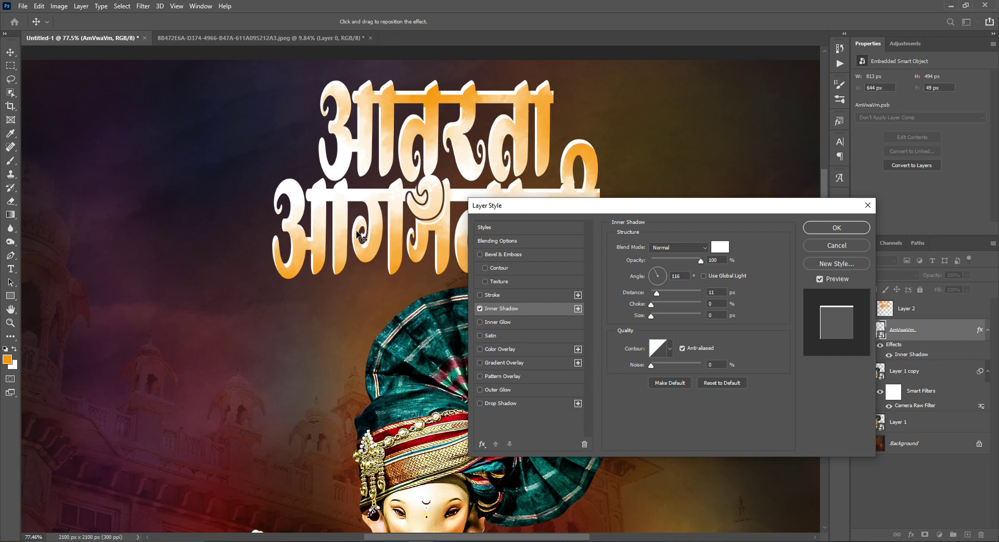
pyautogui.moveTo(361, 236); pyautogui.dragTo(362, 234)
# Add a black Multiply drop shadow to the title at 35% opacity, 106° angle, 10 px distance and 0 px size.
pyautogui.click(521, 406)
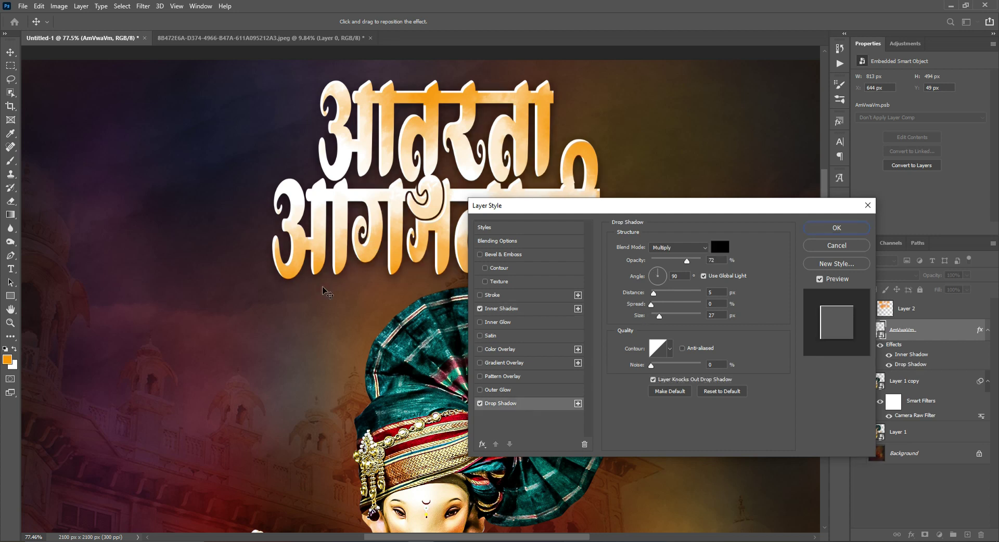
pyautogui.click(741, 394)
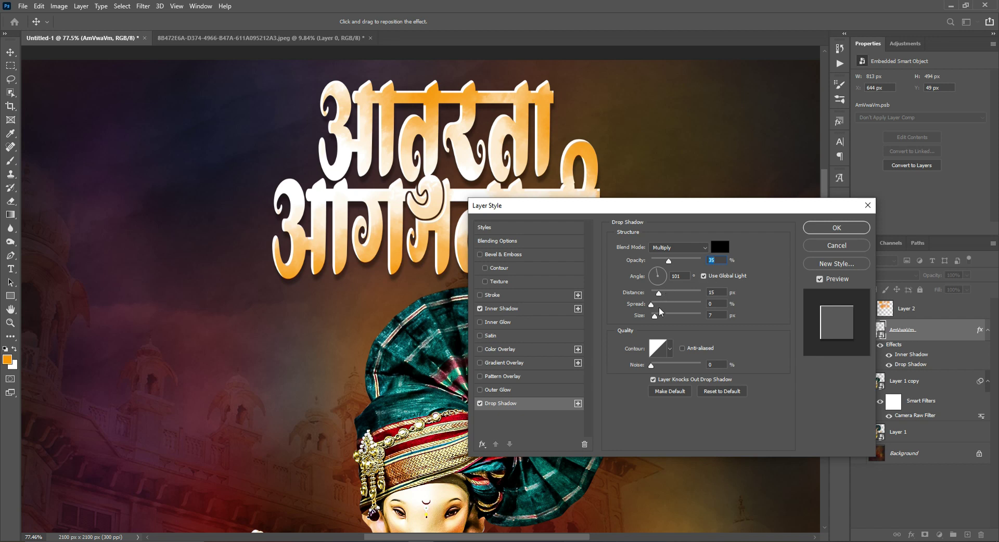
pyautogui.moveTo(654, 315); pyautogui.dragTo(637, 322)
pyautogui.moveTo(396, 325); pyautogui.dragTo(391, 319)
pyautogui.click(837, 229)
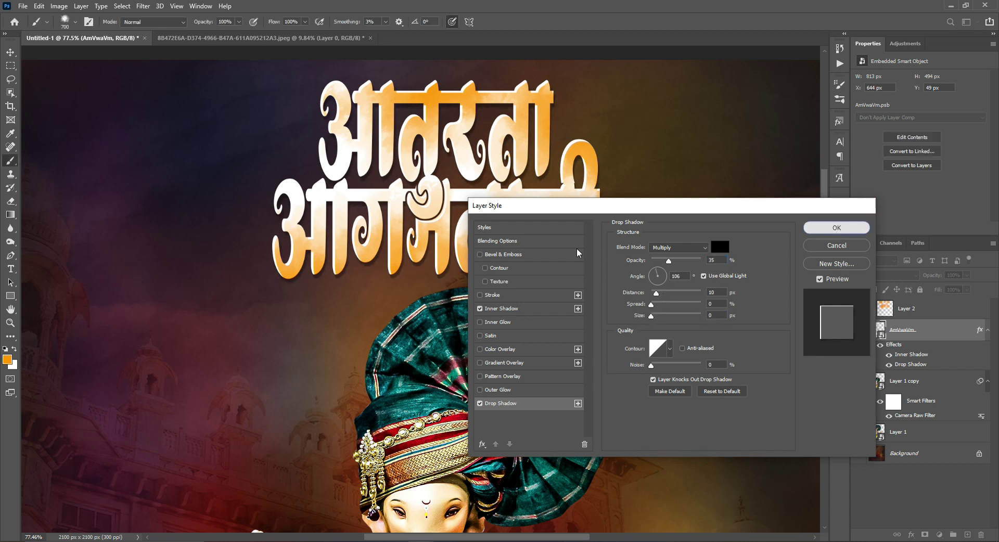
pyautogui.scroll(-5, 423, 243)
pyautogui.scroll(3, 519, 198)
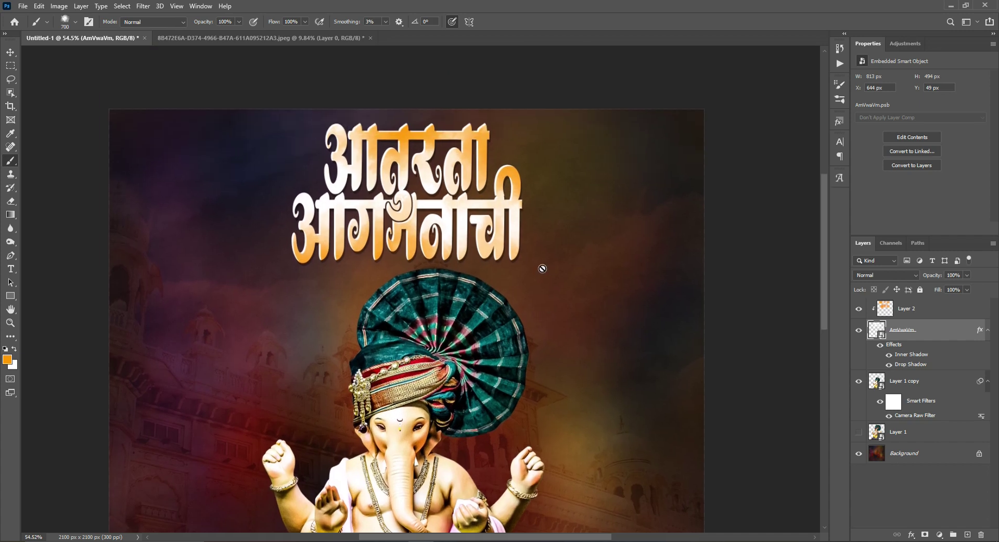
pyautogui.scroll(-2, 541, 267)
# Switch to Chrome and search Google in a new tab for "वक्रतुंड महाकाय सूर्यकोटि समप्रभ".
pyautogui.hotkey('alt', 'Tab')
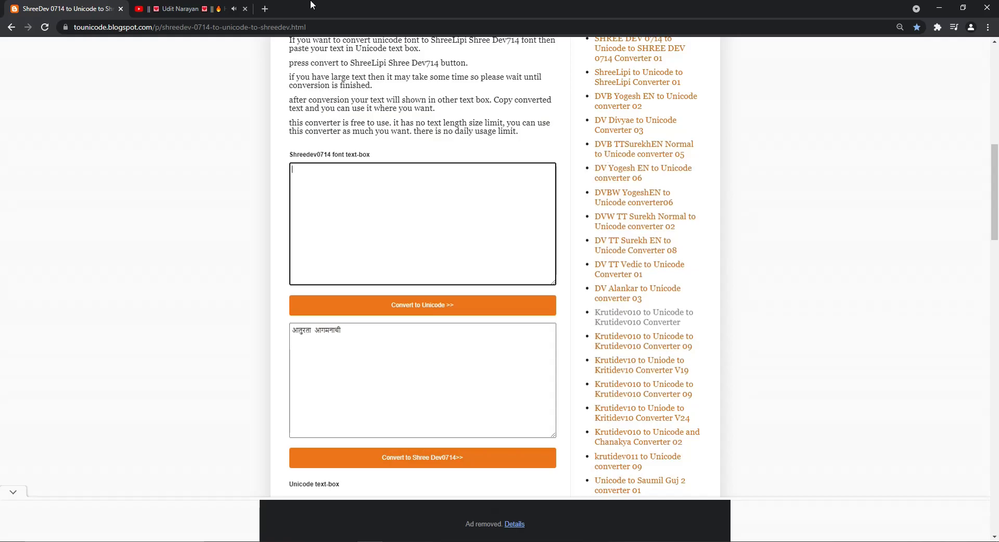
pyautogui.click(227, 9)
pyautogui.click(269, 9)
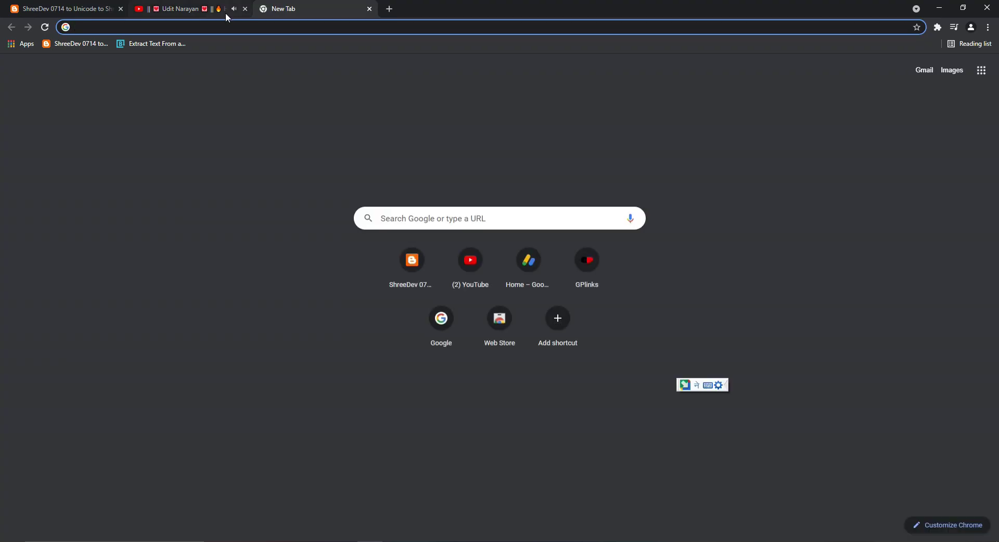
pyautogui.write('va')
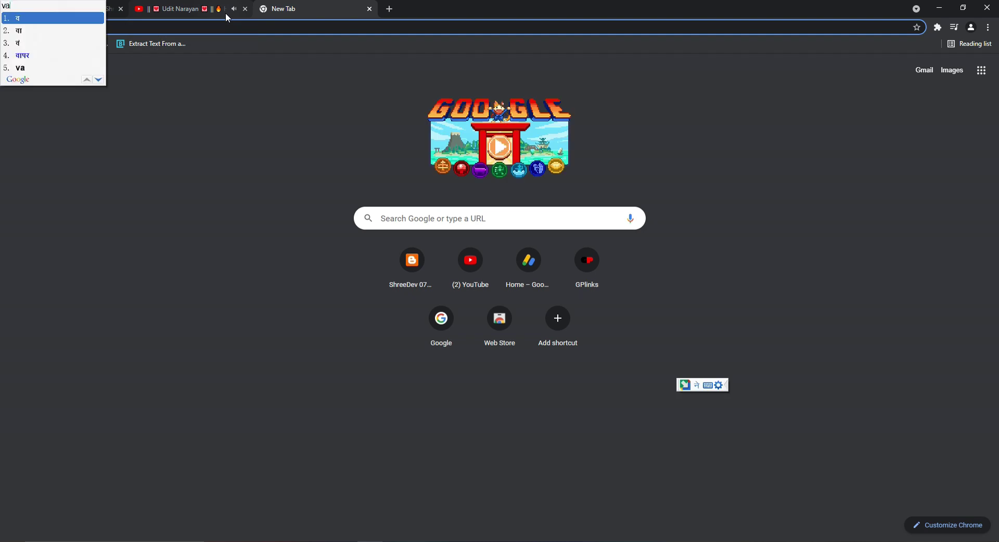
pyautogui.write('krtund')
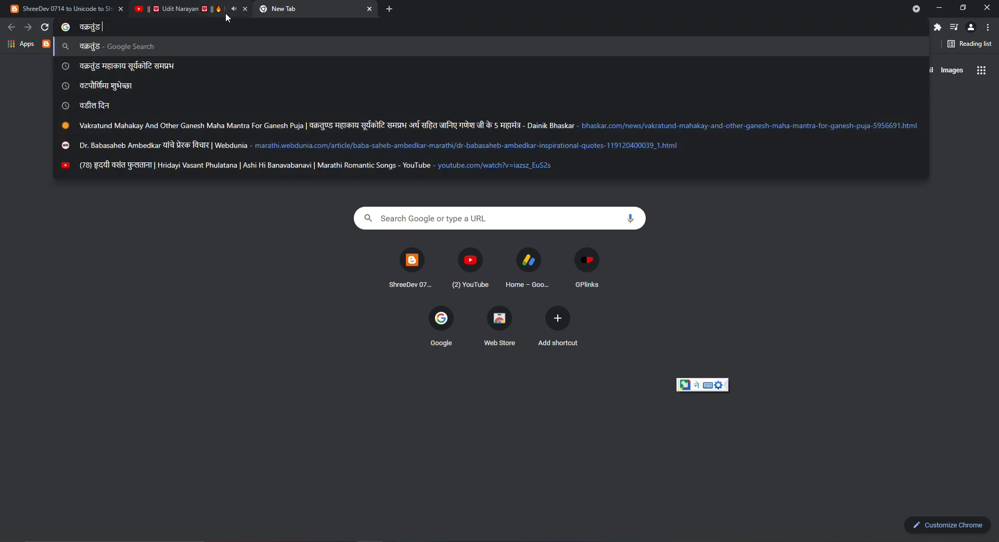
pyautogui.click(183, 69)
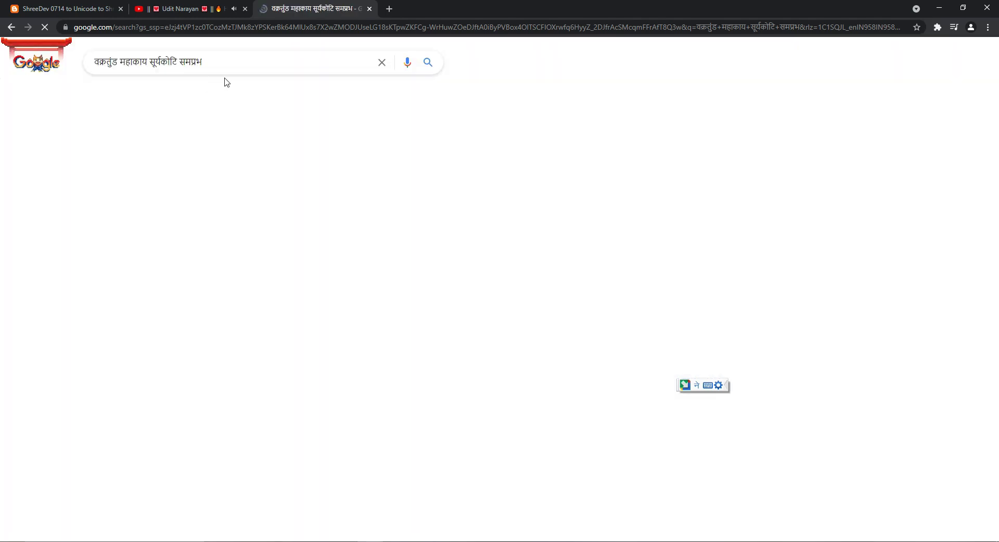
# Open the amarujala.com search result and copy the two-line Ganesh mantra from the article.
pyautogui.scroll(-15, 153, 344)
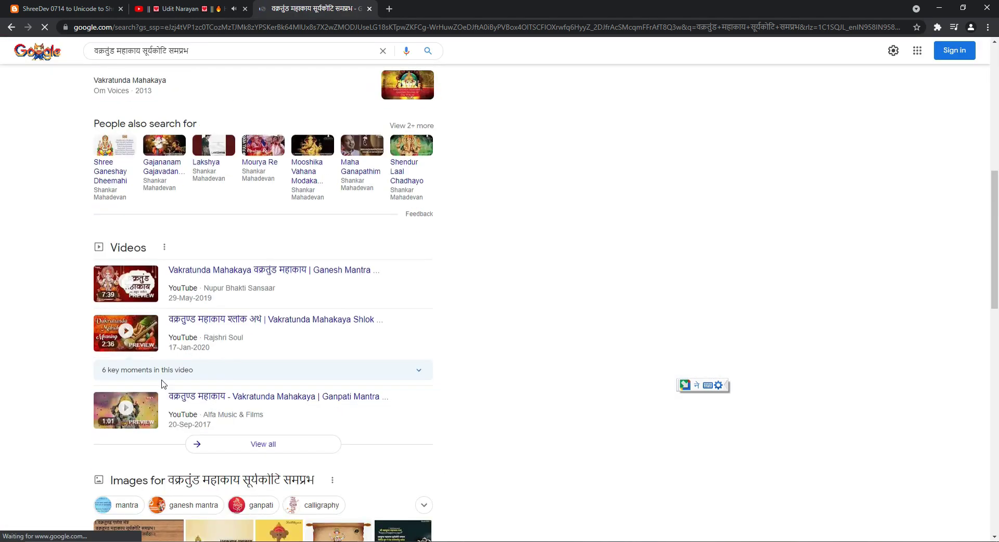
pyautogui.click(198, 285)
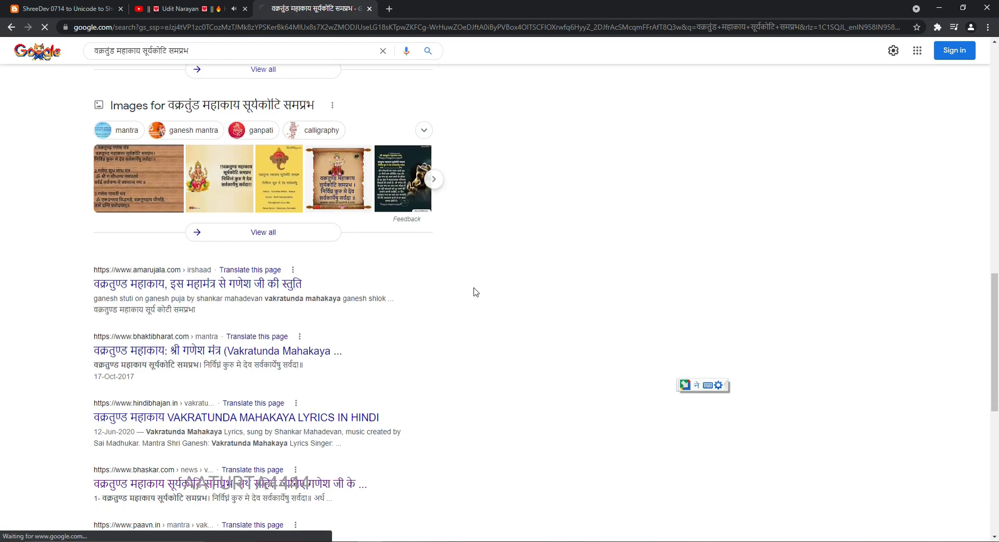
pyautogui.scroll(-5, 351, 270)
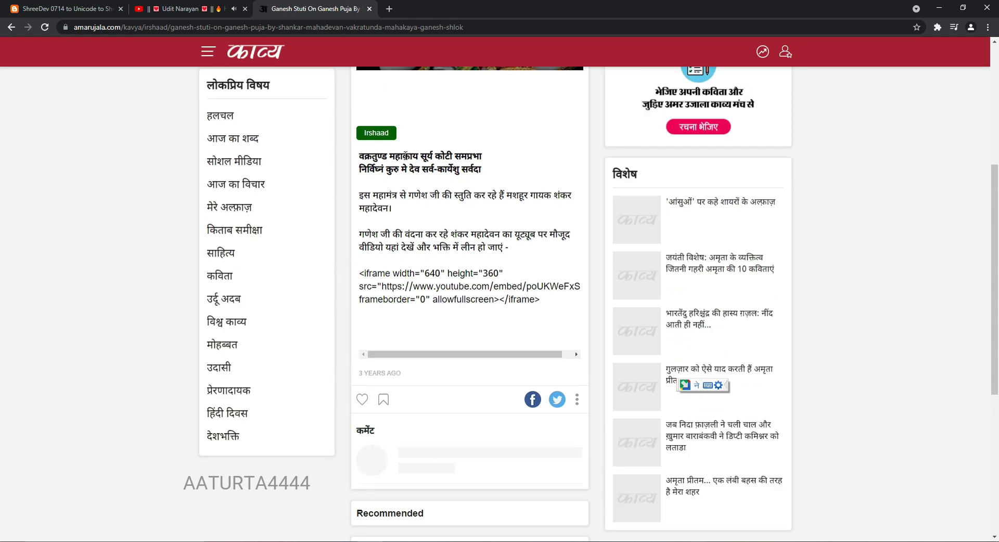
pyautogui.moveTo(359, 156); pyautogui.dragTo(524, 180)
pyautogui.hotkey('ctrl', 'c')
# Replace the font converter's Unicode text with the copied mantra and break it into four lines before सूर्य and सर्व-कार्येशु.
pyautogui.hotkey('ctrl', 'Tab')
pyautogui.click(397, 345)
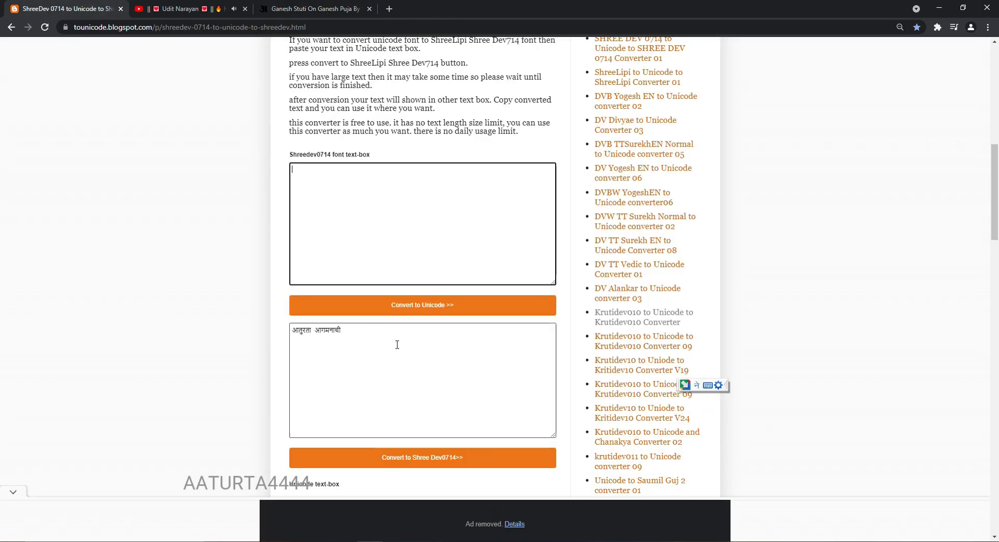
pyautogui.hotkey('ctrl', 'a')
pyautogui.hotkey('ctrl', 'v')
pyautogui.click(340, 330)
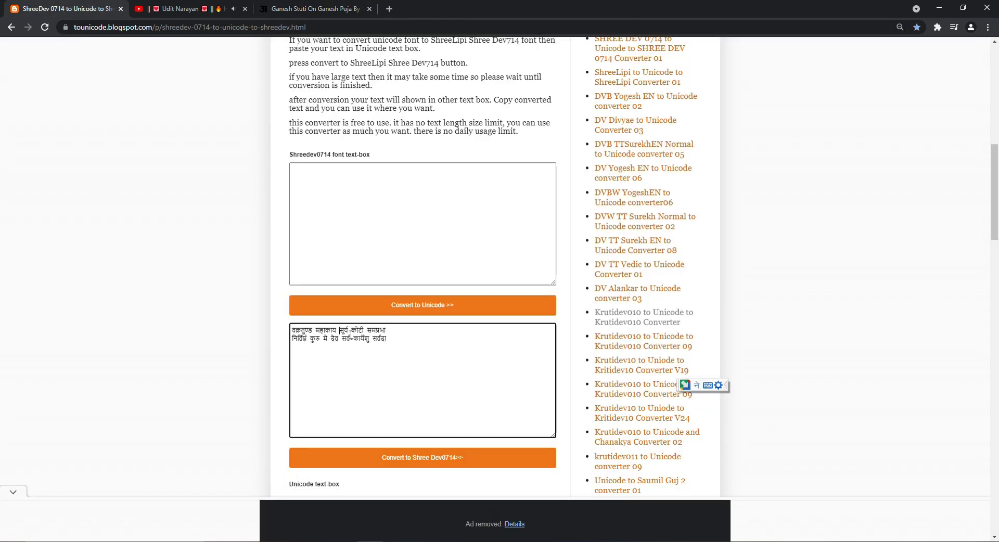
pyautogui.press('Return')
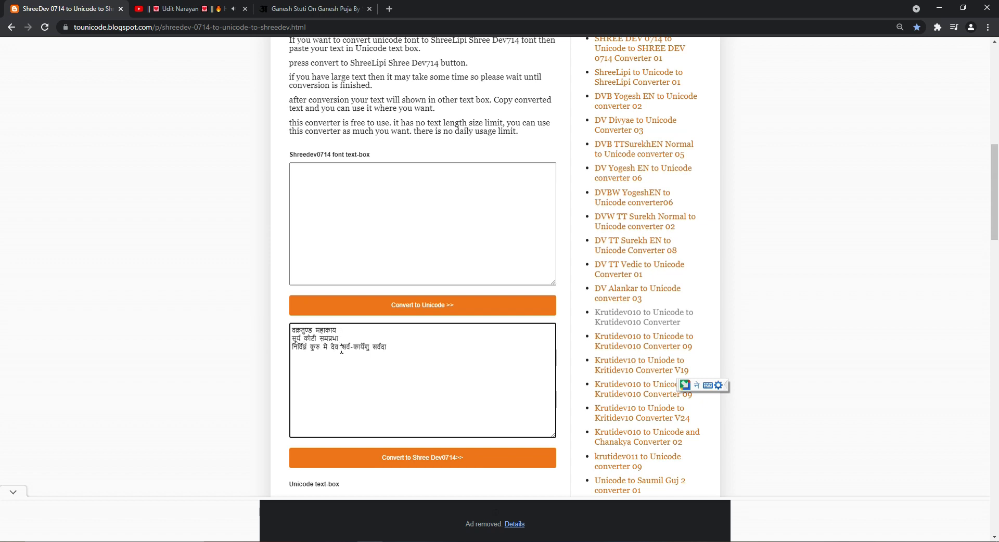
pyautogui.click(341, 348)
pyautogui.press('Return')
# Convert the four-line mantra to Shree Dev0714 encoding and cut the converted text.
pyautogui.click(422, 457)
pyautogui.click(390, 245)
pyautogui.hotkey('ctrl', 'a')
pyautogui.hotkey('ctrl', 'x')
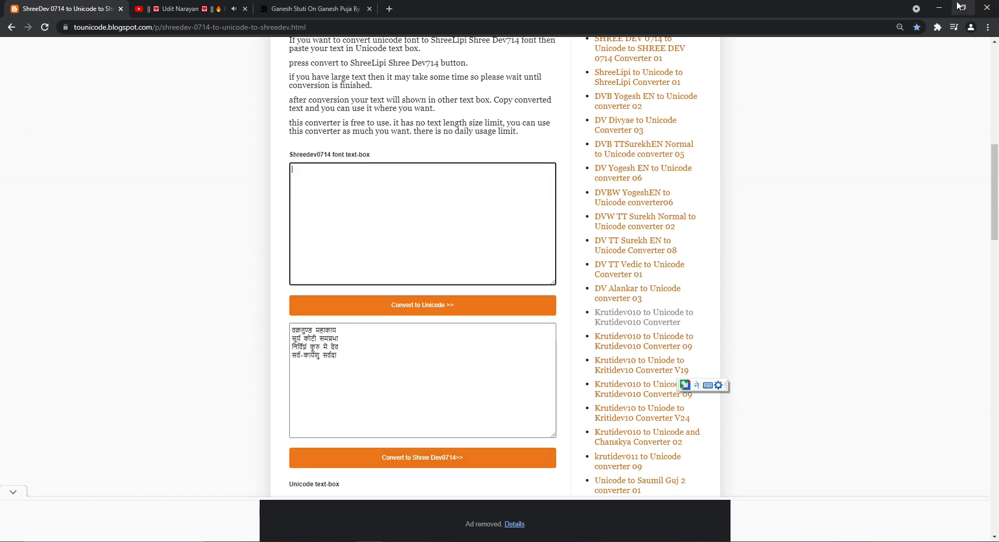
# Return to Photoshop, paste the converted mantra as a new text layer and move it below the title smart object.
pyautogui.click(939, 7)
pyautogui.click(11, 268)
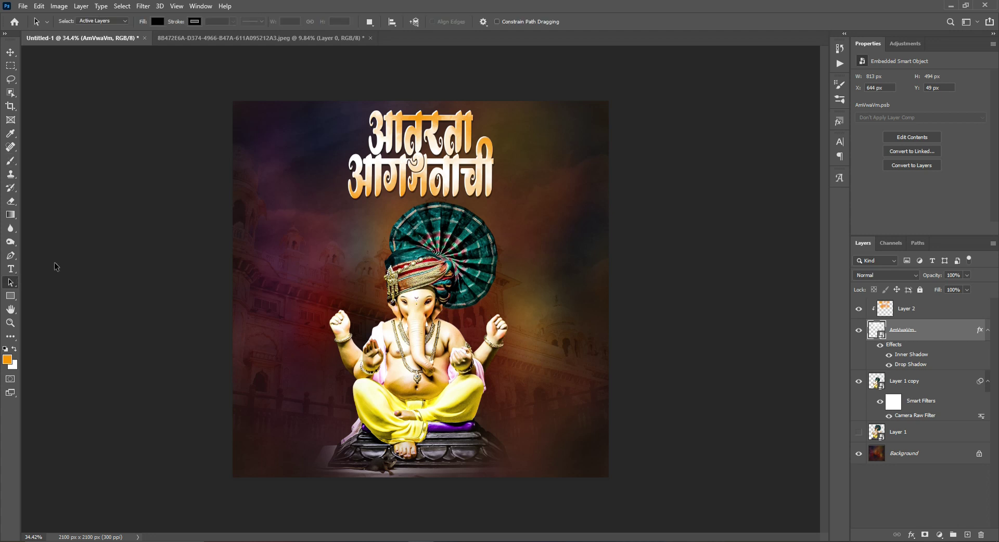
pyautogui.click(289, 252)
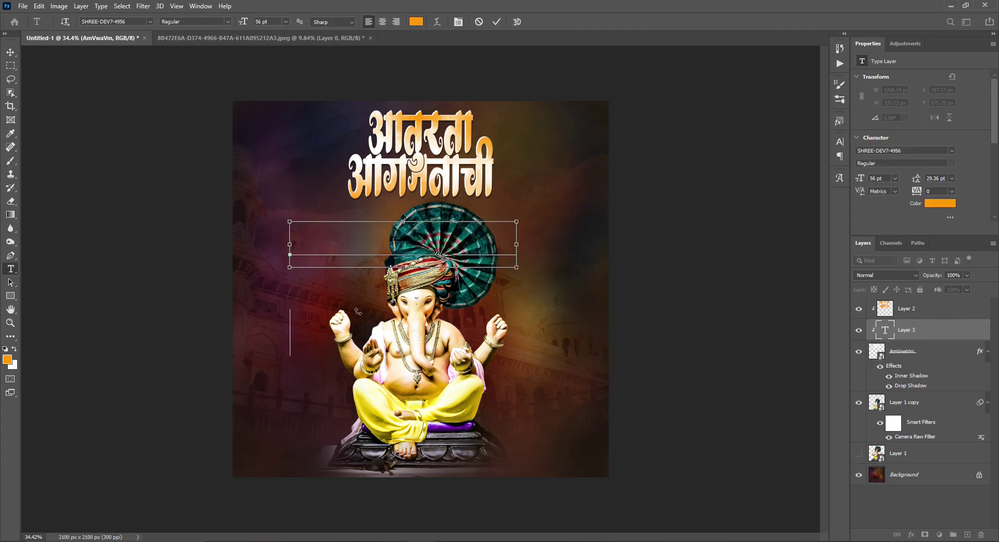
pyautogui.hotkey('ctrl', 'v')
pyautogui.moveTo(942, 337); pyautogui.dragTo(932, 395)
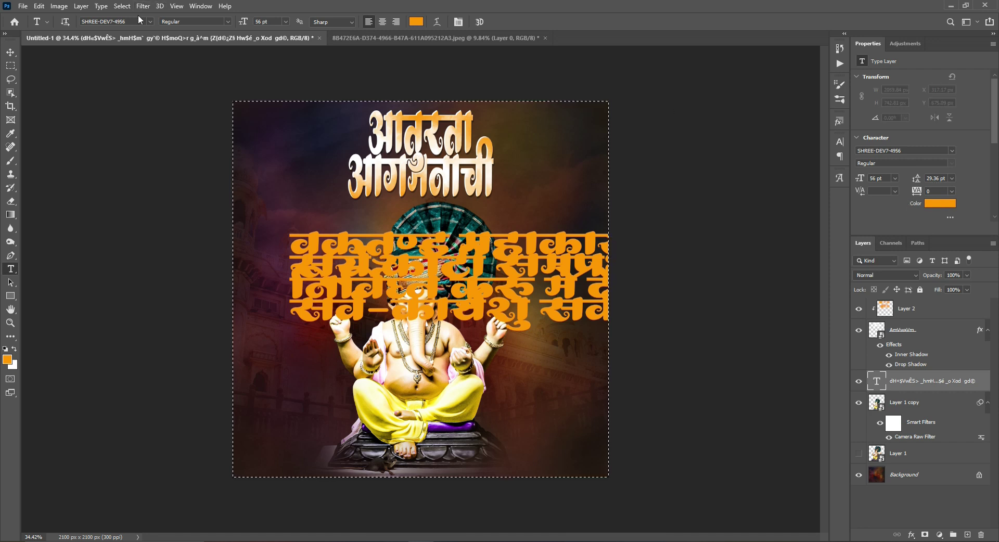
# Set the whole mantra's leading to 59 pt and its font to SHREE-DEV7-4517.
pyautogui.click(425, 281)
pyautogui.hotkey('ctrl', 'a')
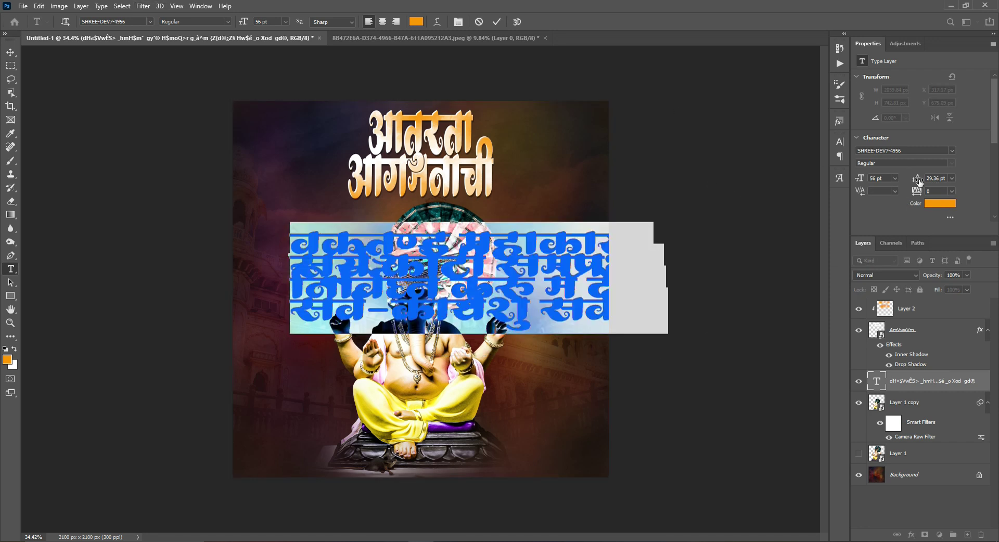
pyautogui.moveTo(916, 179); pyautogui.dragTo(932, 178)
pyautogui.click(950, 150)
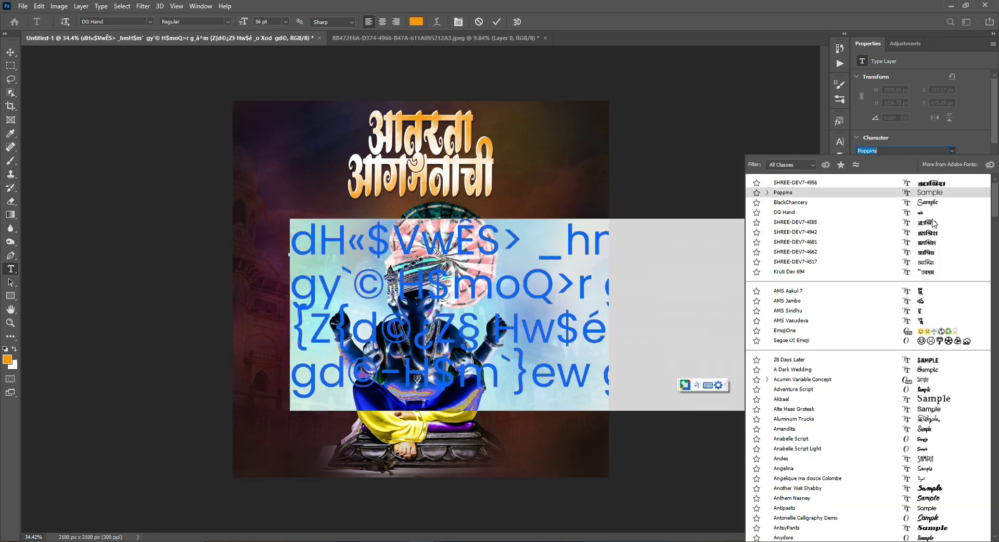
pyautogui.click(935, 267)
# Colour the mantra text white and tighten its leading to 51 pt.
pyautogui.click(416, 21)
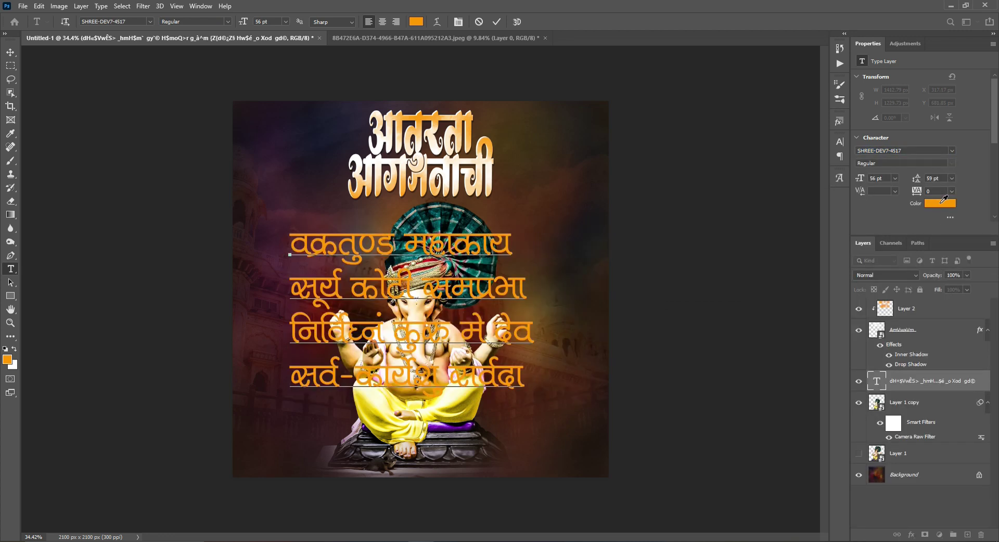
pyautogui.click(702, 116)
pyautogui.click(916, 110)
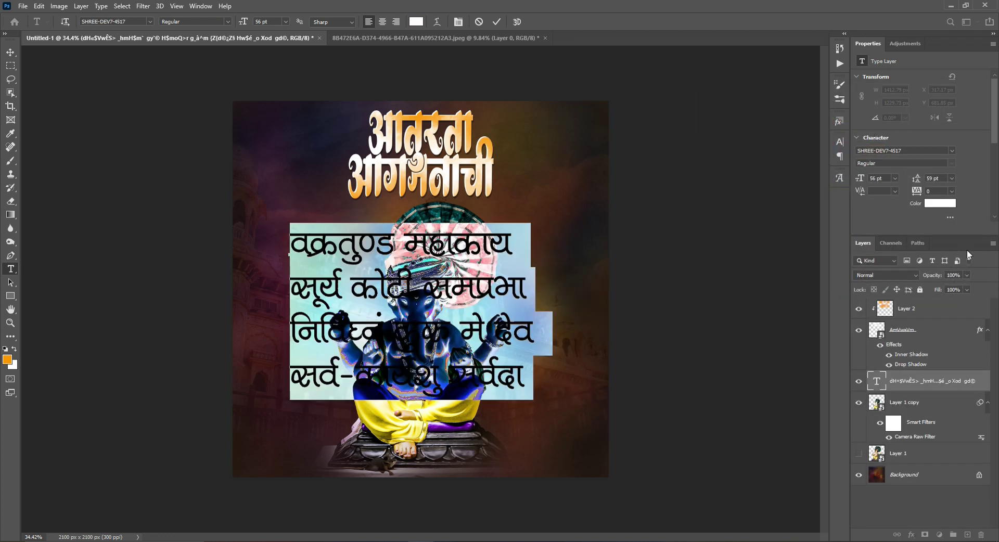
pyautogui.moveTo(917, 180); pyautogui.dragTo(913, 181)
# Scale the white mantra text down to about 393 px wide and place it beside the turban in the poster's left half.
pyautogui.click(14, 50)
pyautogui.hotkey('ctrl', 't')
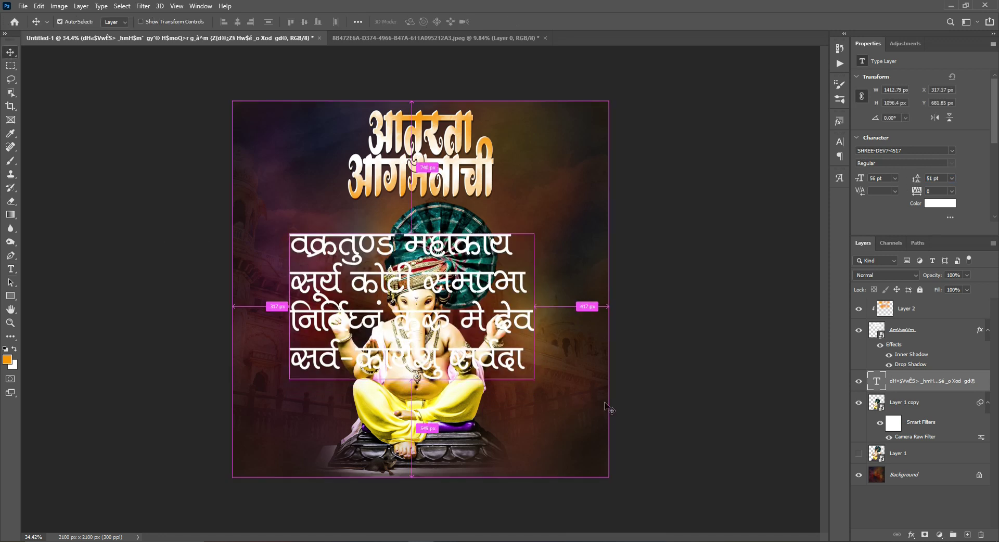
pyautogui.moveTo(542, 325); pyautogui.dragTo(334, 268)
pyautogui.moveTo(302, 266); pyautogui.dragTo(300, 266)
pyautogui.press('Return')
pyautogui.moveTo(288, 268); pyautogui.dragTo(303, 269)
# Draw a rounded rectangle about 479 by 311 px around the small mantra and round its corners to 105 px.
pyautogui.scroll(2, 305, 263)
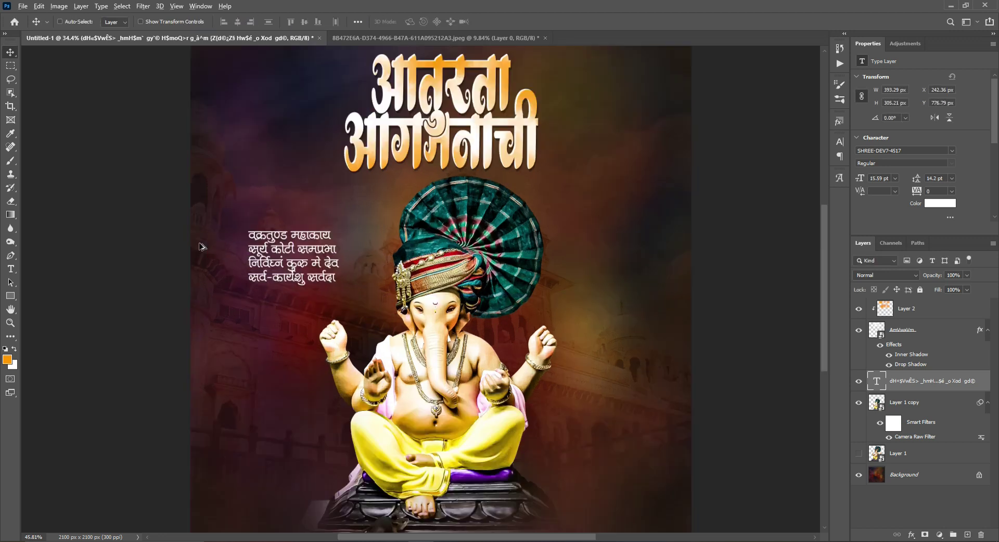
pyautogui.click(10, 296)
pyautogui.rightClick(10, 296)
pyautogui.click(64, 305)
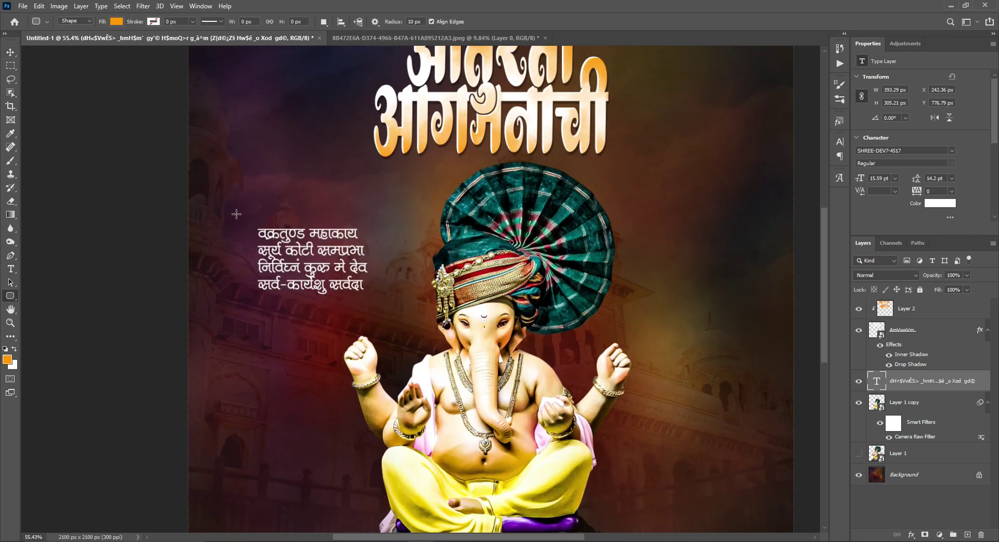
pyautogui.moveTo(241, 215); pyautogui.dragTo(379, 304)
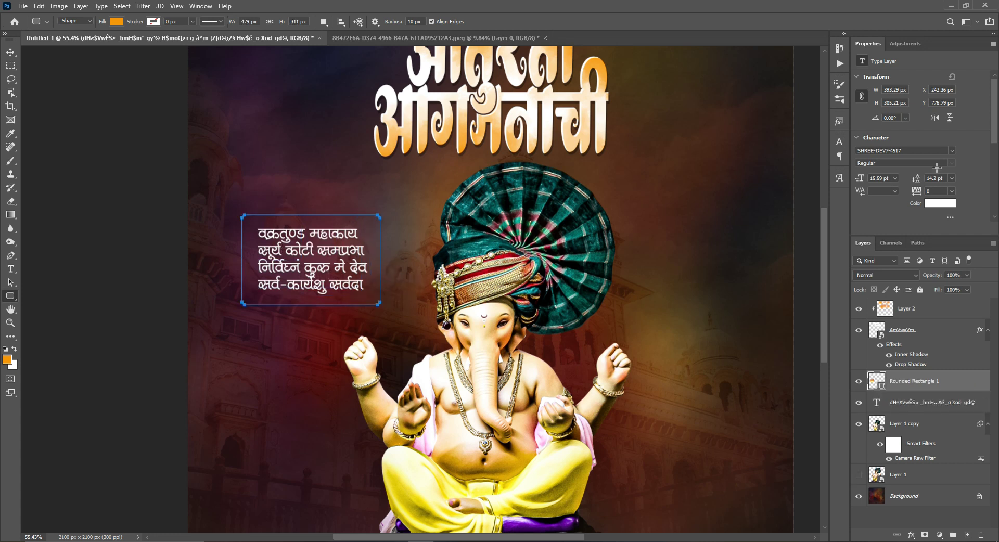
pyautogui.moveTo(858, 178); pyautogui.dragTo(907, 178)
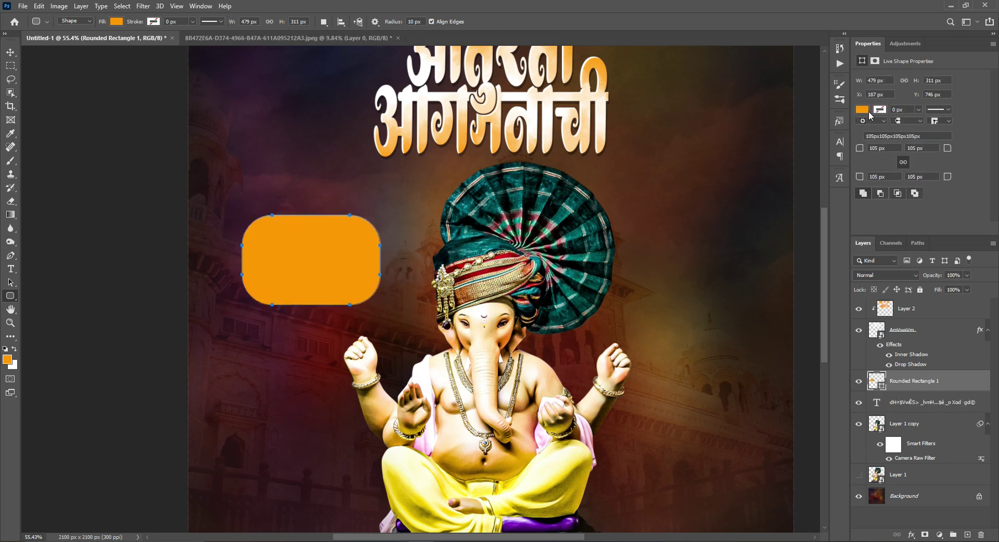
# Give the rounded rectangle no fill and a white 5 px dotted stroke.
pyautogui.click(865, 110)
pyautogui.click(857, 165)
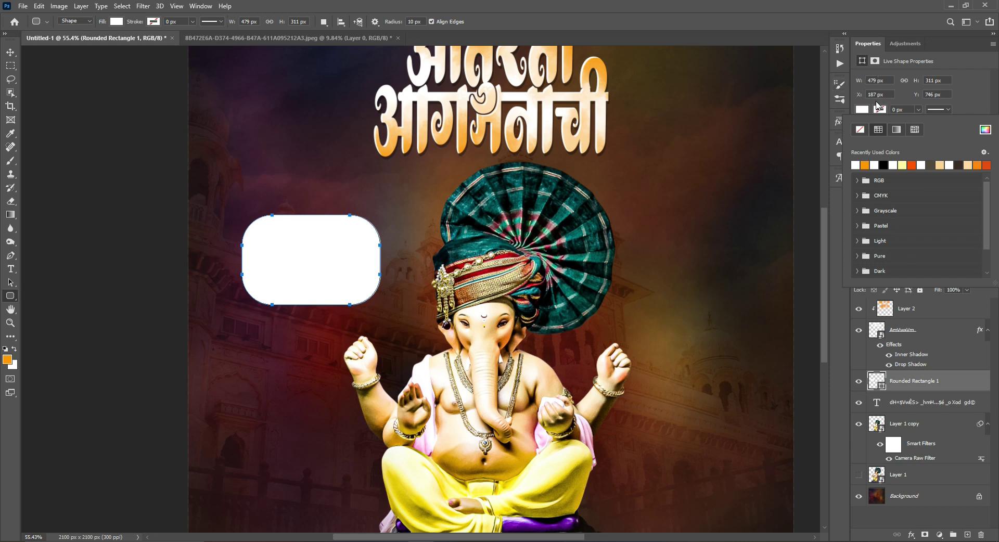
pyautogui.click(860, 129)
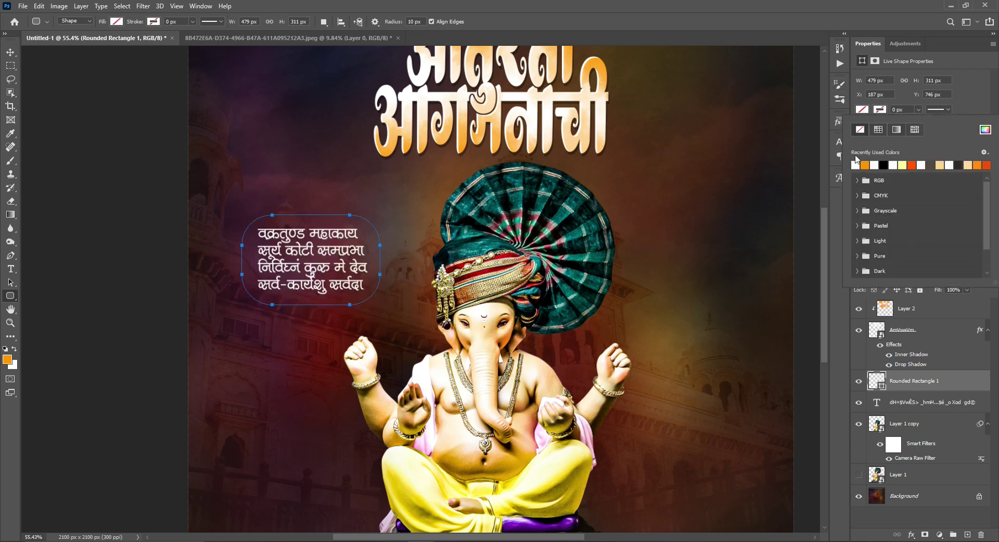
pyautogui.click(902, 111)
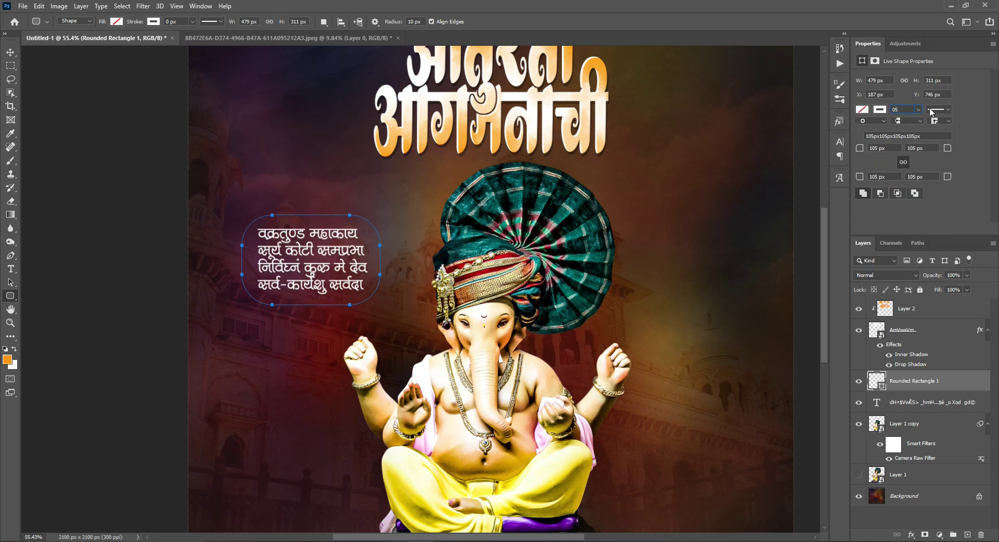
pyautogui.press('Return')
pyautogui.click(936, 110)
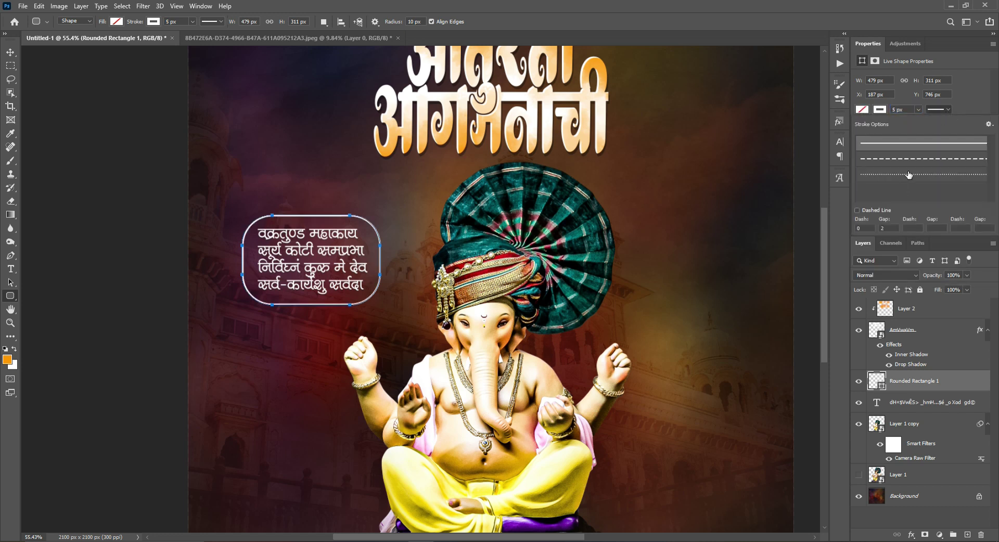
pyautogui.click(882, 178)
# Duplicate the mantra text, enlarge the copy to about 890 by 690 px and place it over the turban's right side.
pyautogui.click(11, 53)
pyautogui.scroll(-5, 482, 270)
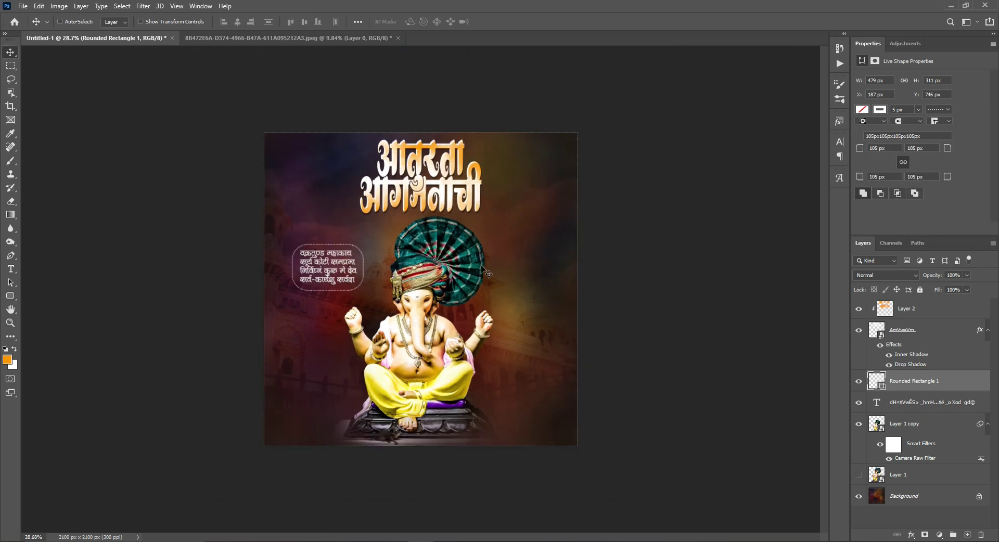
pyautogui.click(930, 406)
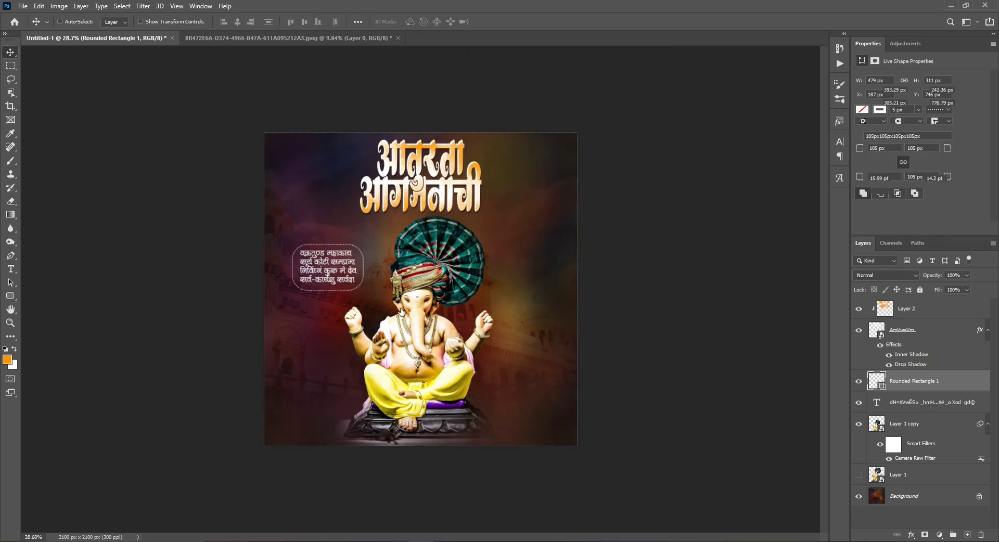
pyautogui.moveTo(384, 307); pyautogui.dragTo(484, 307)
pyautogui.hotkey('ctrl', 't')
pyautogui.moveTo(457, 265); pyautogui.dragTo(530, 267)
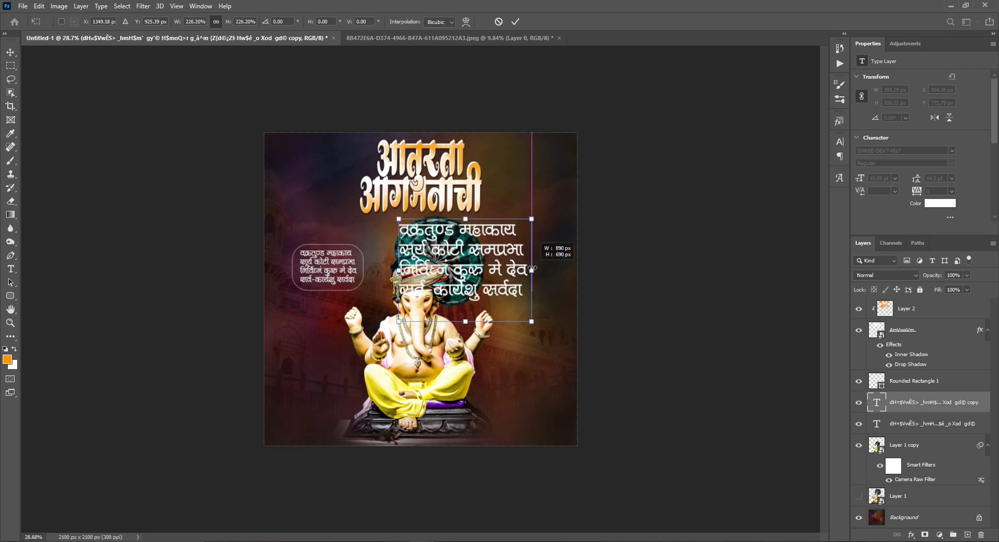
pyautogui.press('Return')
pyautogui.moveTo(446, 264); pyautogui.dragTo(480, 266)
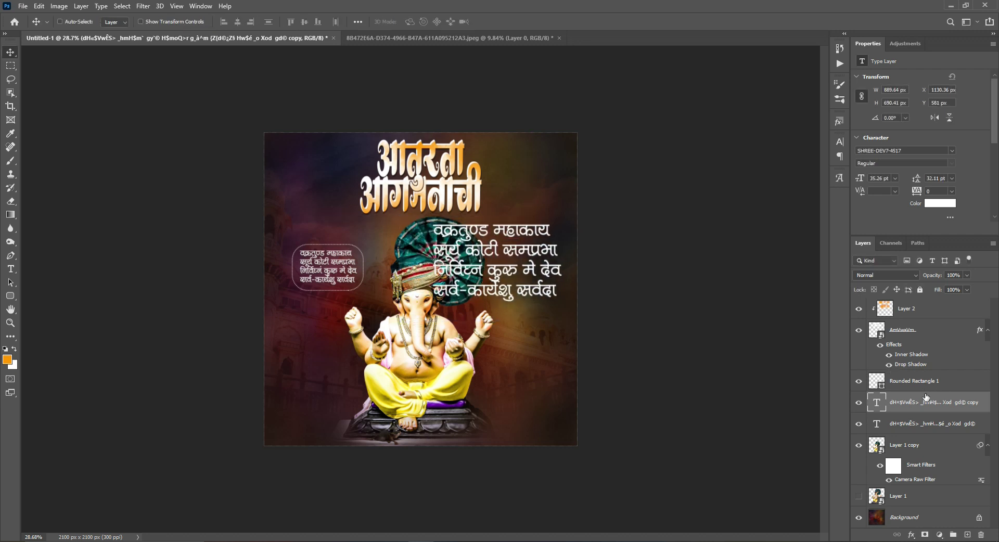
# Move the enlarged mantra copy directly above the Background layer, blend it with Overlay and reduce its opacity to 24%.
pyautogui.moveTo(926, 402); pyautogui.dragTo(926, 500)
pyautogui.click(876, 275)
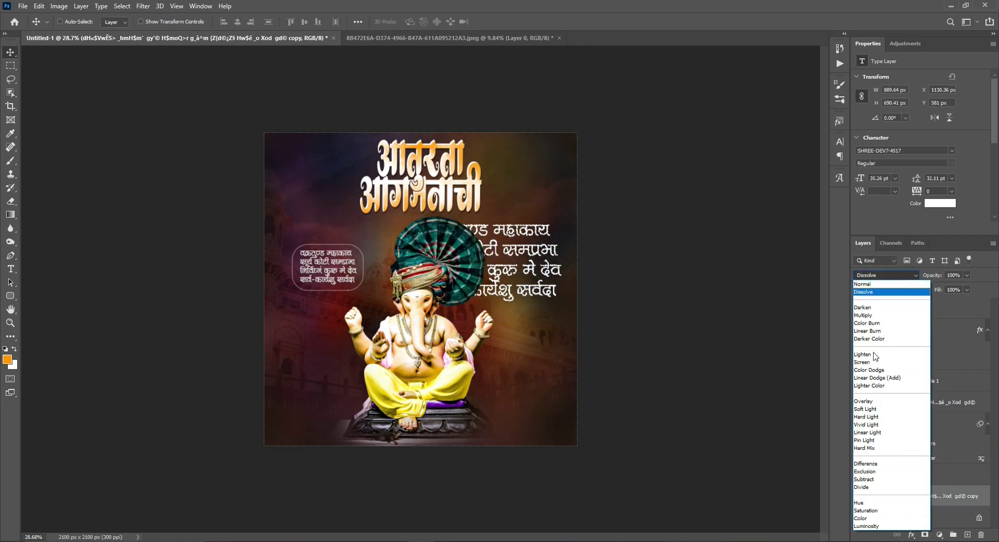
pyautogui.click(888, 402)
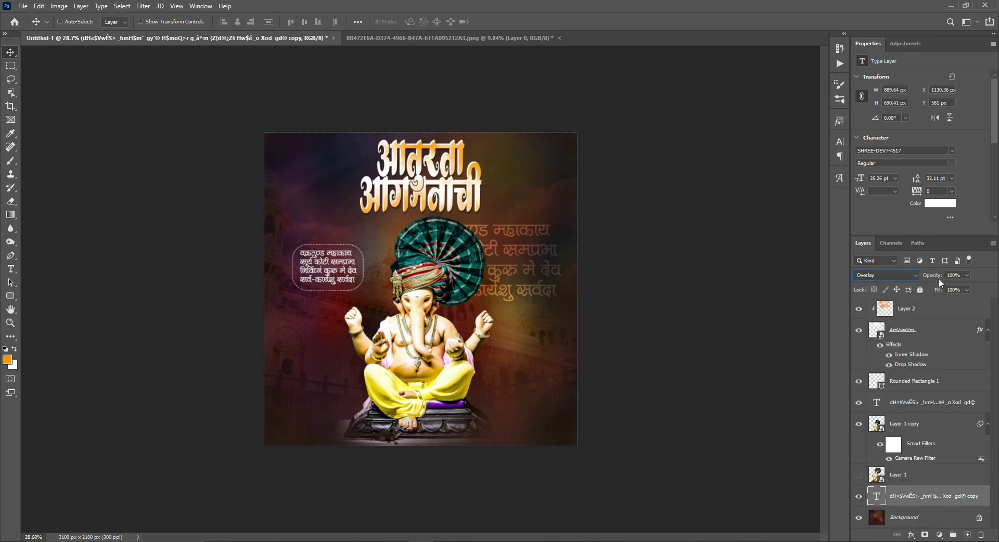
pyautogui.moveTo(890, 287); pyautogui.dragTo(895, 287)
# Duplicate the faded mantra several times to cover the upper background on both sides of the title.
pyautogui.moveTo(513, 306); pyautogui.dragTo(539, 207)
pyautogui.keyDown('ctrl'); pyautogui.click(917, 500); pyautogui.keyUp('ctrl')
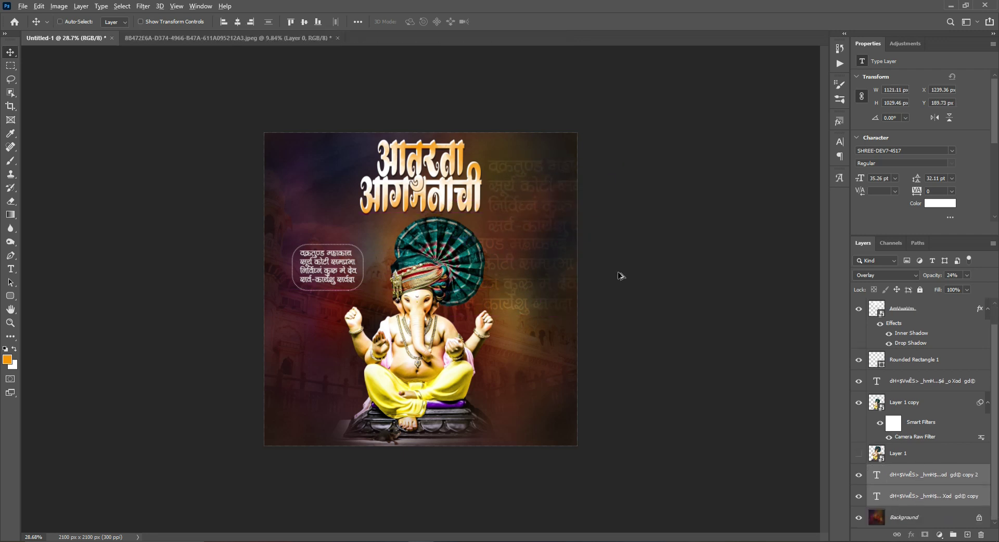
pyautogui.moveTo(620, 275); pyautogui.dragTo(363, 221)
pyautogui.moveTo(420, 284); pyautogui.dragTo(470, 195)
pyautogui.scroll(-3, 726, 357)
pyautogui.moveTo(445, 266); pyautogui.dragTo(534, 261)
pyautogui.scroll(5, 520, 166)
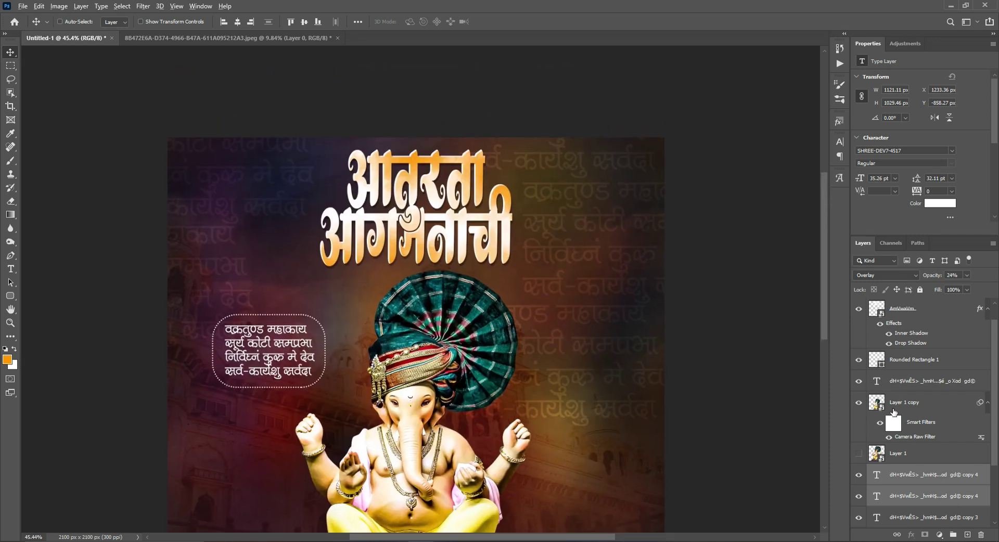
# Add a new layer above the faded mantra copies and choose the recent 2500 px textured brush.
pyautogui.scroll(-2, 912, 448)
pyautogui.click(969, 534)
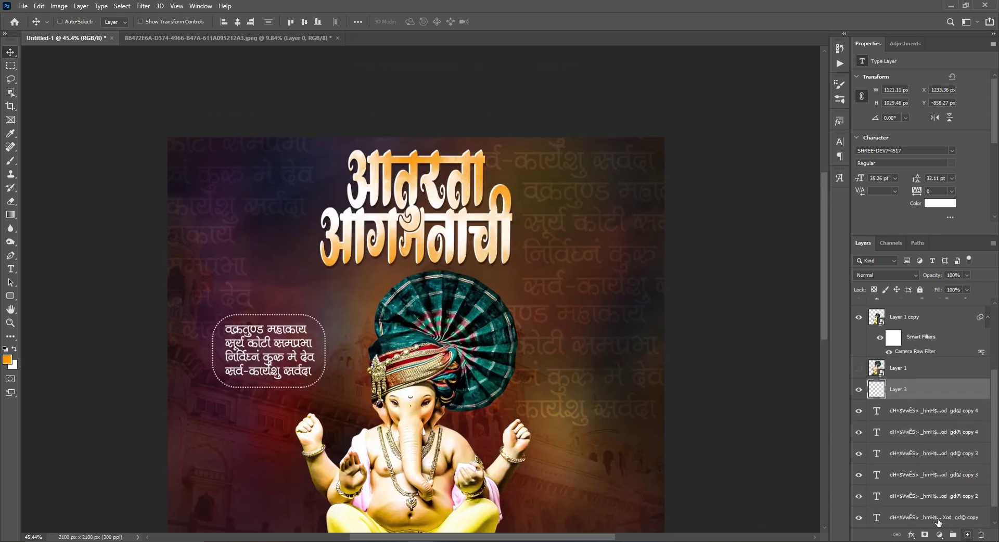
pyautogui.scroll(-2, 591, 305)
pyautogui.press('b')
pyautogui.rightClick(410, 209)
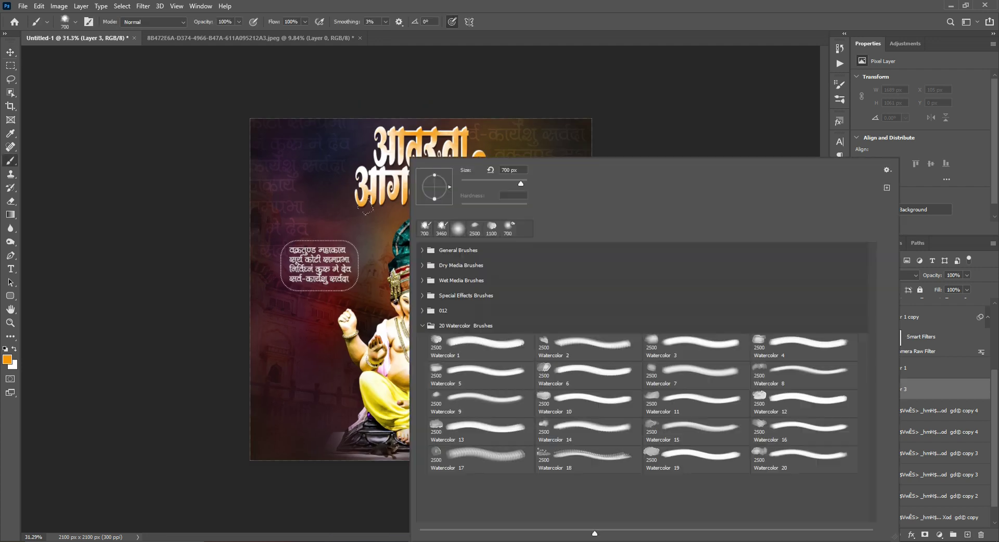
pyautogui.click(474, 232)
pyautogui.press('Return')
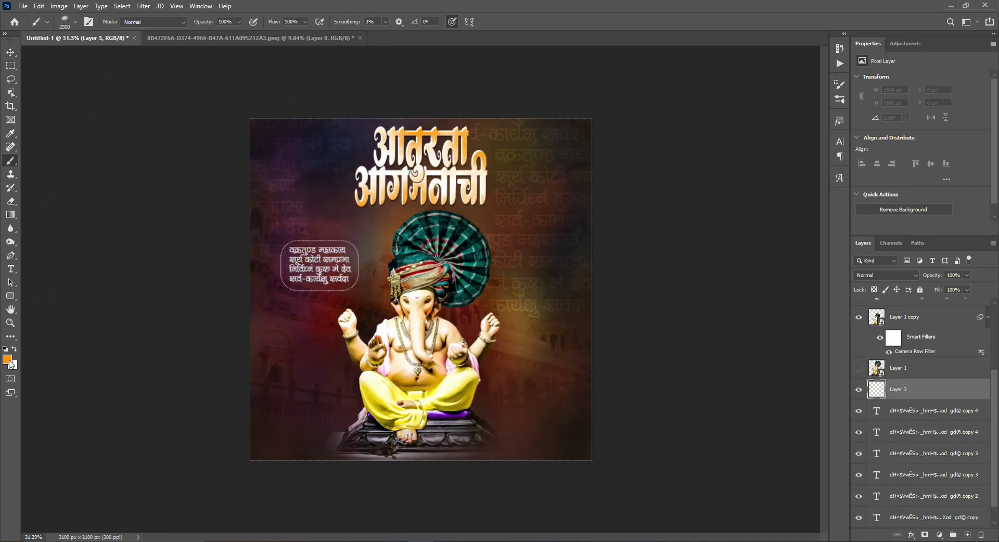
# Set the foreground colour to orange #ff5400 and stamp one 1200 px brush mark behind the idol.
pyautogui.click(8, 361)
pyautogui.moveTo(846, 241); pyautogui.dragTo(849, 240)
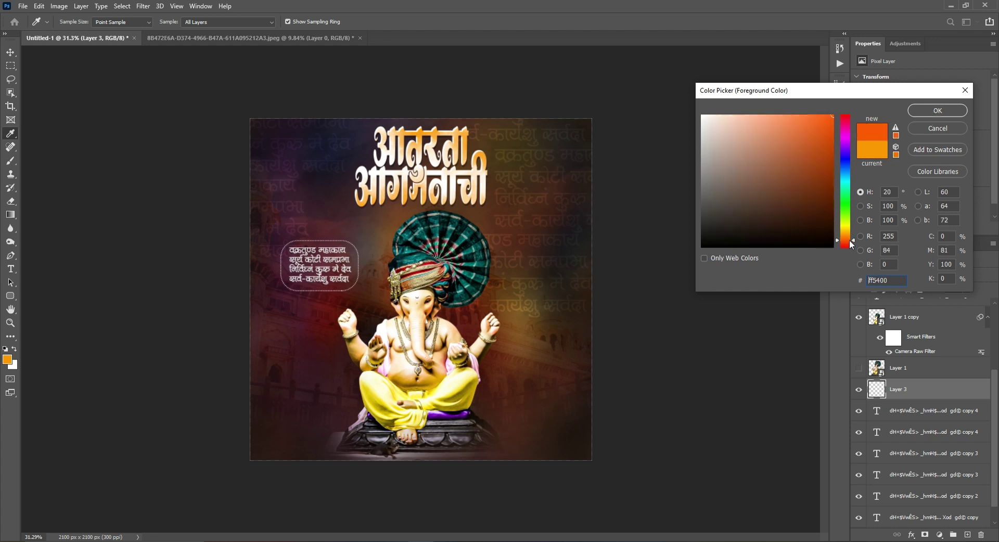
pyautogui.click(938, 112)
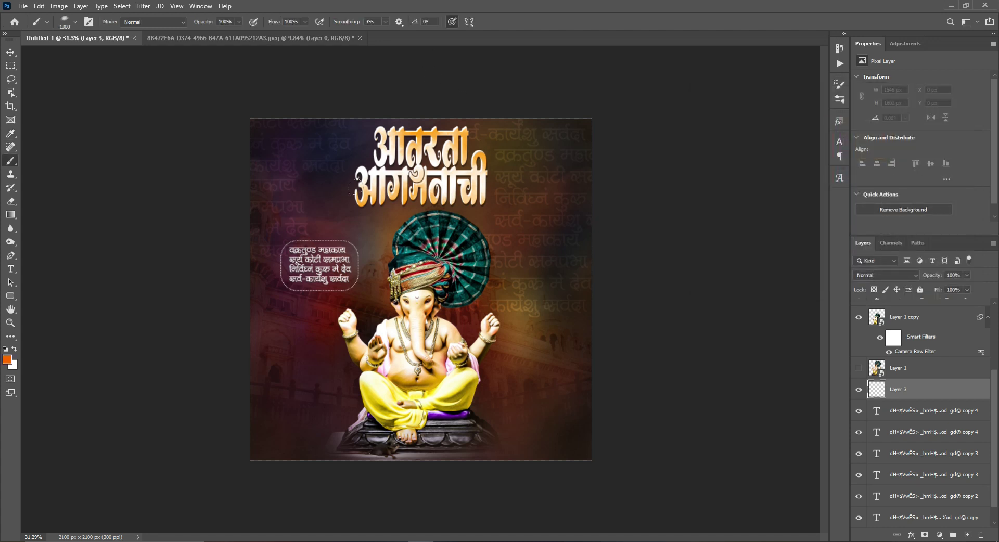
pyautogui.press('[')
pyautogui.click(432, 307)
# Transform the orange brush mark to about 1737 by 1203 px and position it behind the title.
pyautogui.hotkey('ctrl', 't')
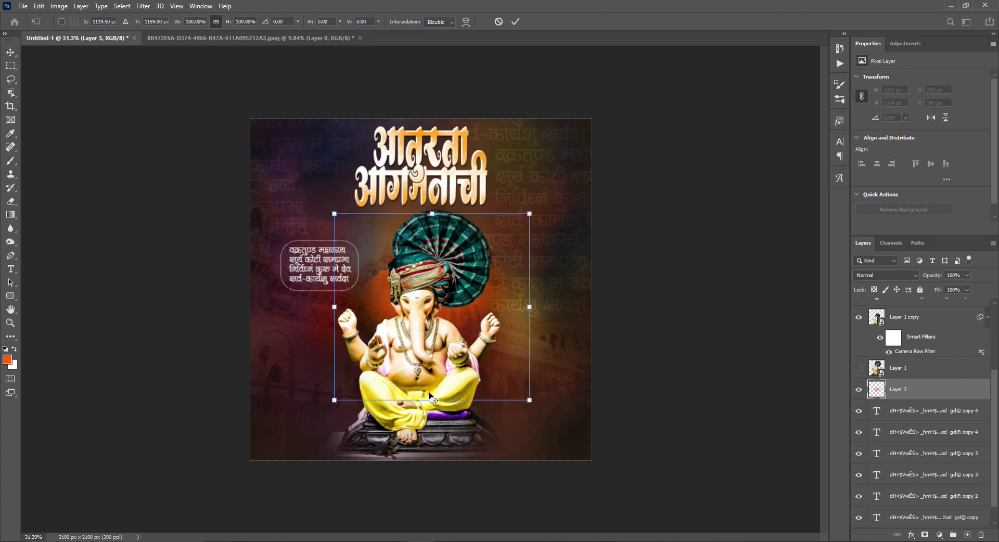
pyautogui.moveTo(431, 399); pyautogui.dragTo(432, 375)
pyautogui.moveTo(459, 335); pyautogui.dragTo(443, 211)
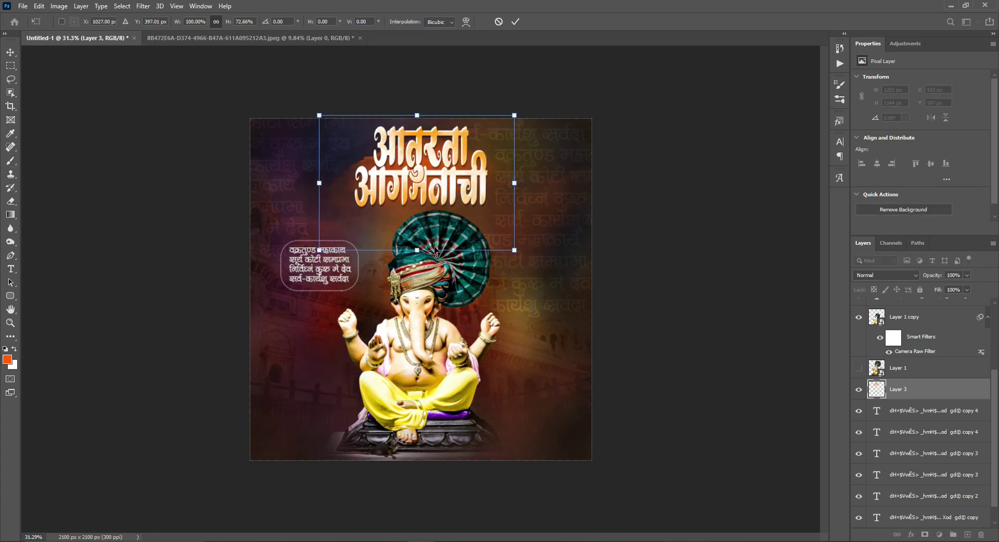
pyautogui.moveTo(423, 266); pyautogui.dragTo(424, 313)
pyautogui.moveTo(468, 239); pyautogui.dragTo(475, 212)
pyautogui.press('Return')
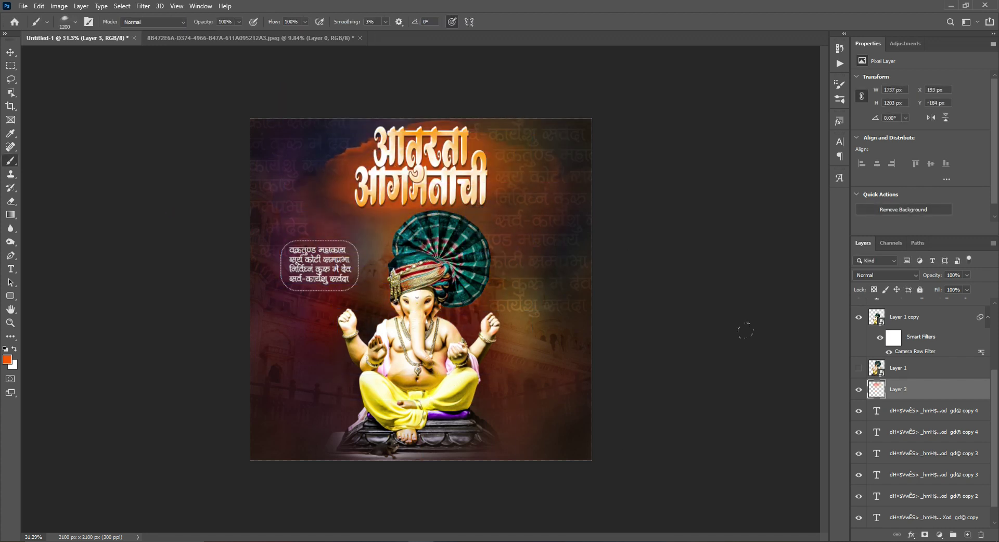
# Set the orange brush layer's blend mode to Hard Light and nudge the glow slightly down and right behind the title.
pyautogui.click(890, 276)
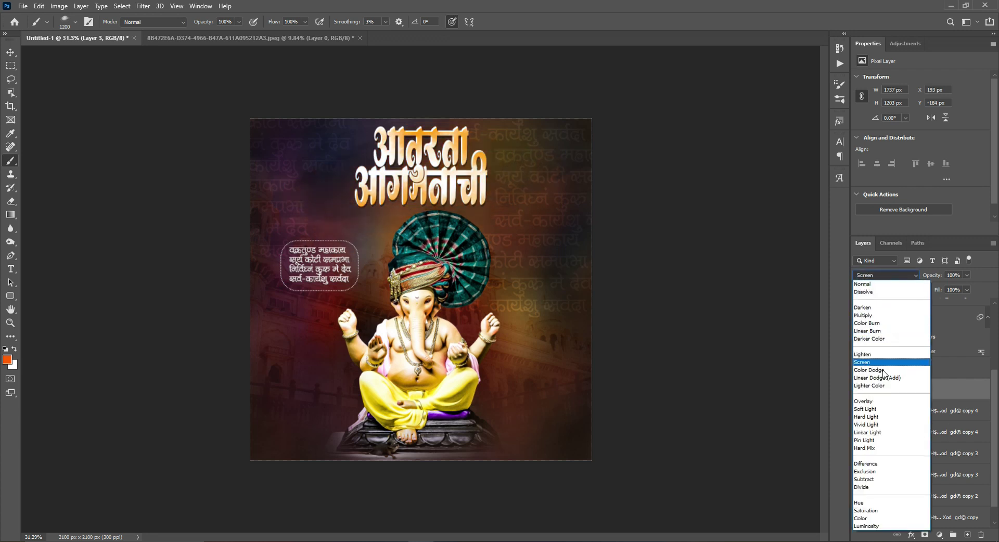
pyautogui.click(893, 416)
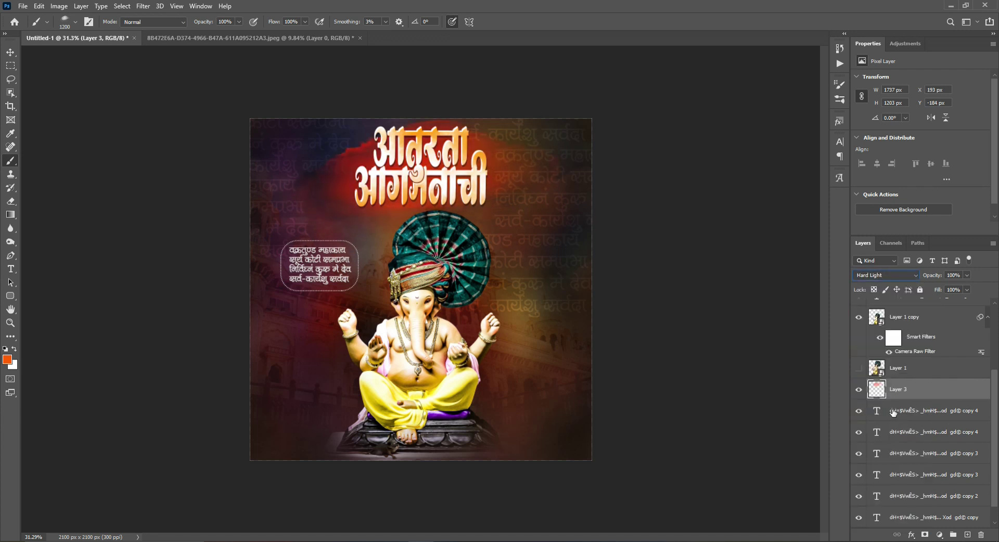
pyautogui.click(10, 52)
pyautogui.moveTo(416, 155); pyautogui.dragTo(424, 159)
pyautogui.scroll(-2, 463, 201)
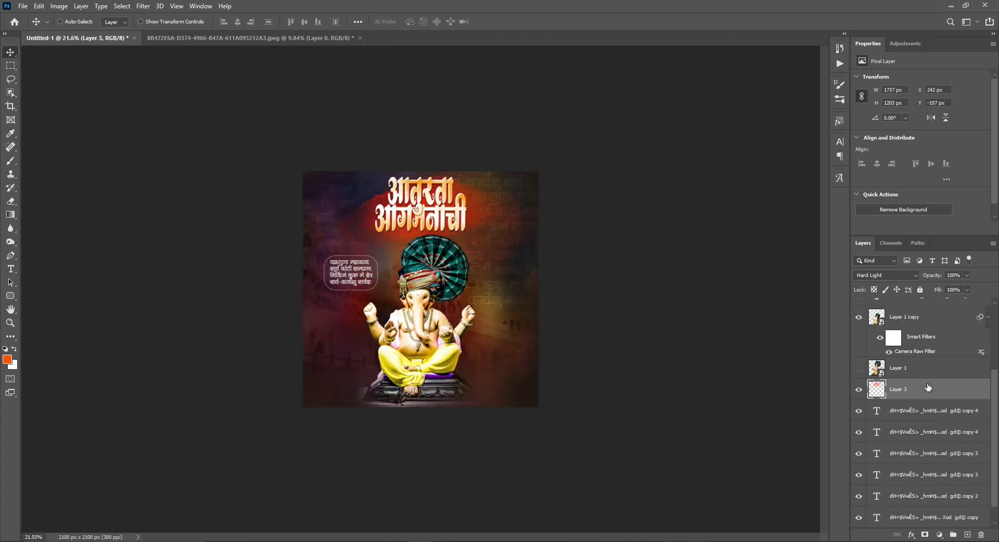
# Add a Color Balance adjustment above the orange brush layer and shift its midtones toward cooler, greener tones.
pyautogui.scroll(3, 929, 390)
pyautogui.scroll(-3, 930, 416)
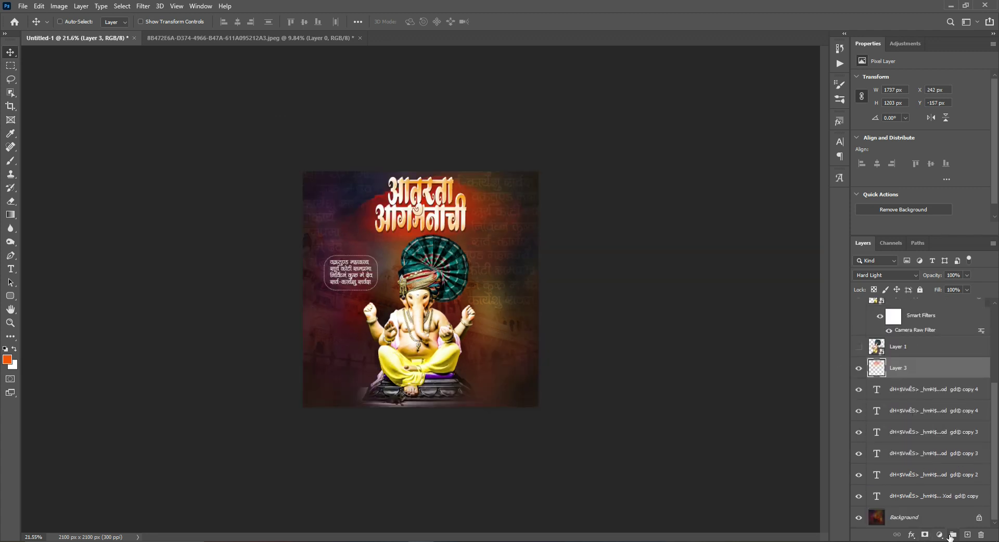
pyautogui.click(939, 535)
pyautogui.click(931, 445)
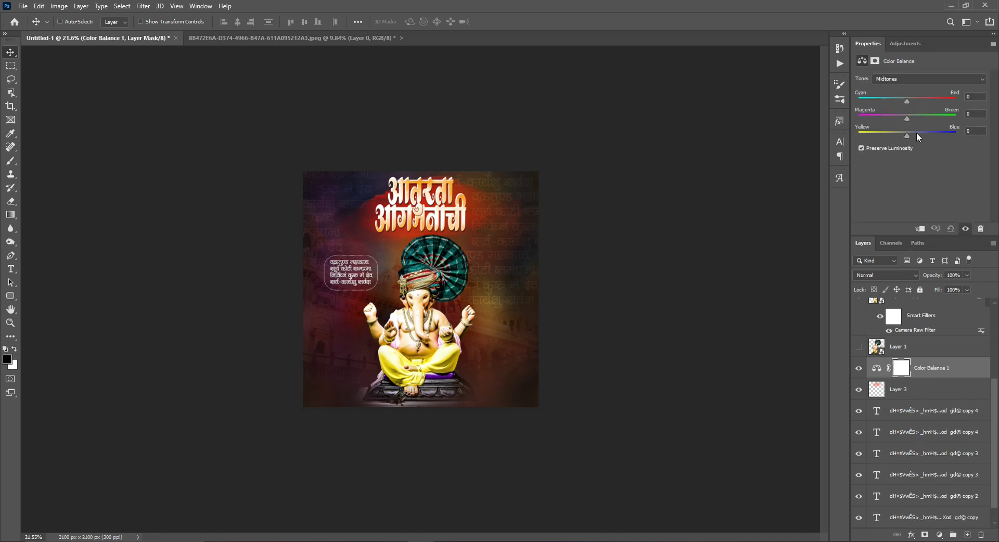
pyautogui.moveTo(916, 133); pyautogui.dragTo(904, 139)
pyautogui.scroll(-3, 596, 451)
pyautogui.scroll(10, 595, 451)
pyautogui.moveTo(596, 406); pyautogui.dragTo(600, 489)
# Keep the orange brush layer in Hard Light and lower its opacity to 64%.
pyautogui.click(912, 395)
pyautogui.click(891, 275)
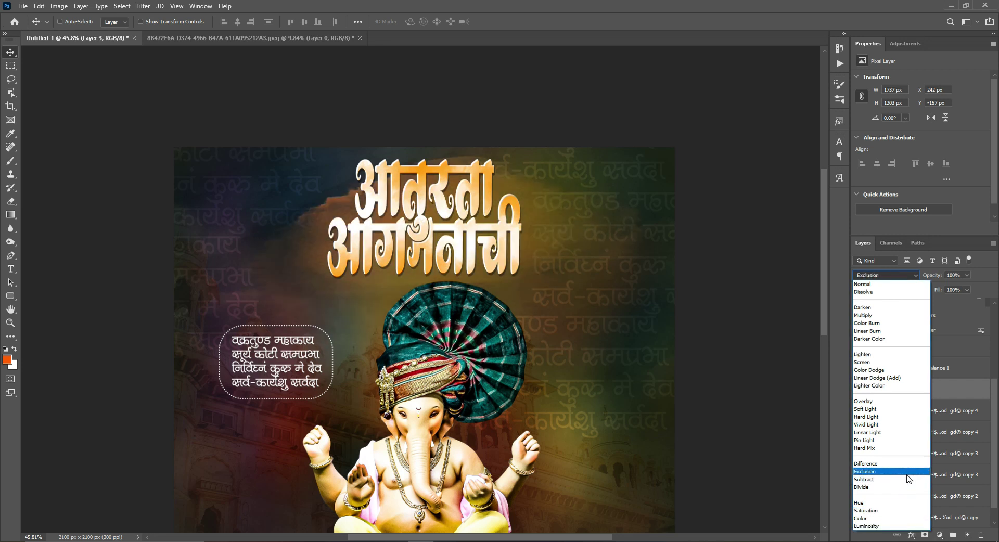
pyautogui.click(910, 417)
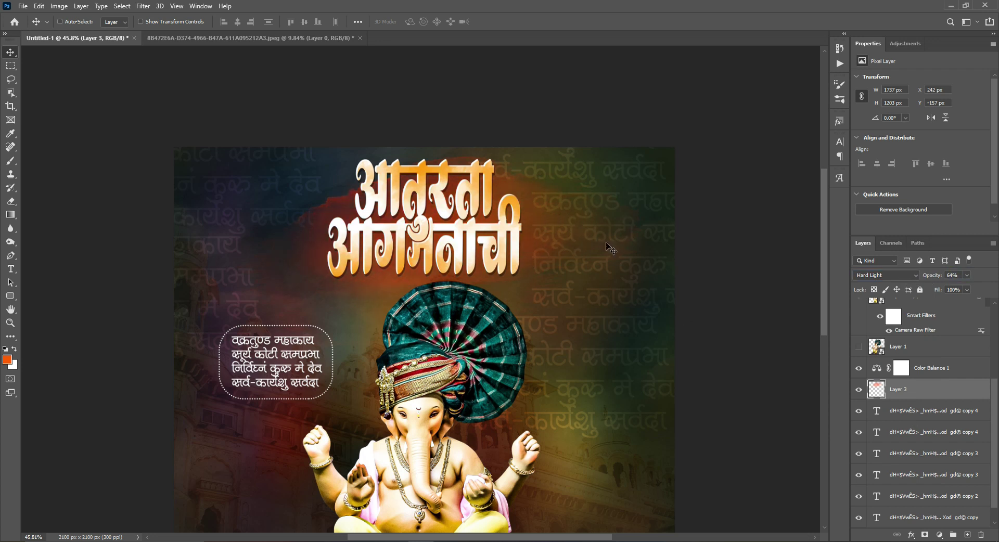
pyautogui.scroll(-5, 606, 242)
pyautogui.scroll(4, 534, 268)
pyautogui.scroll(2, 489, 379)
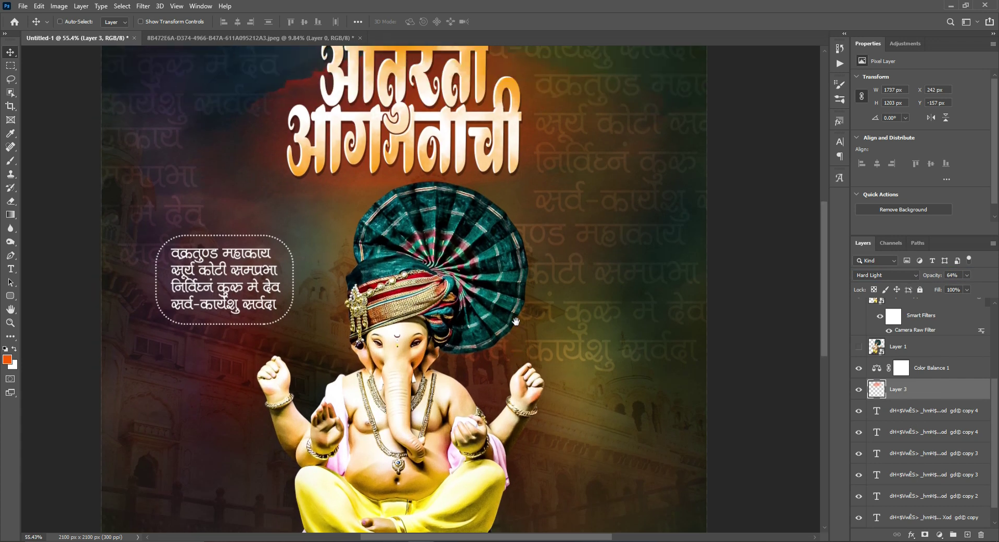
pyautogui.scroll(-4, 553, 290)
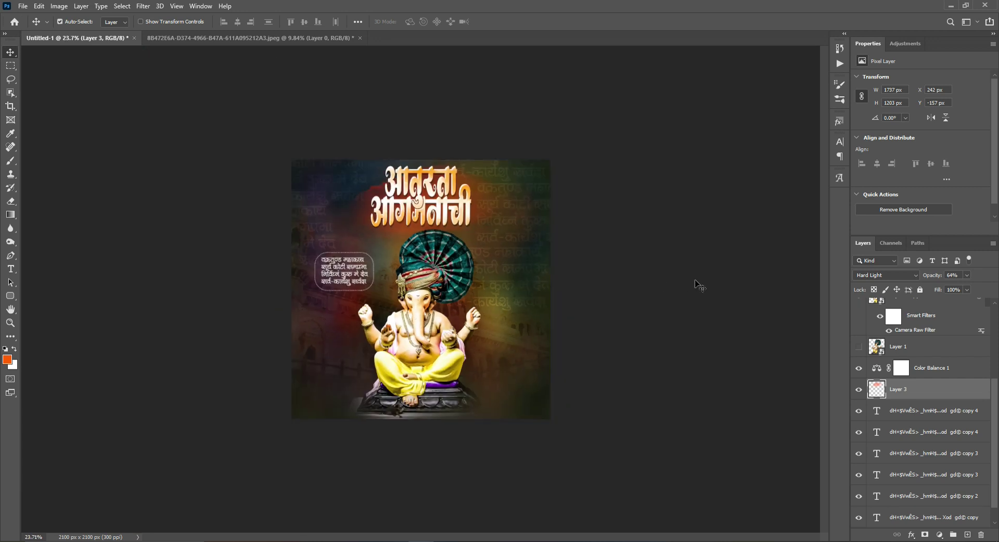